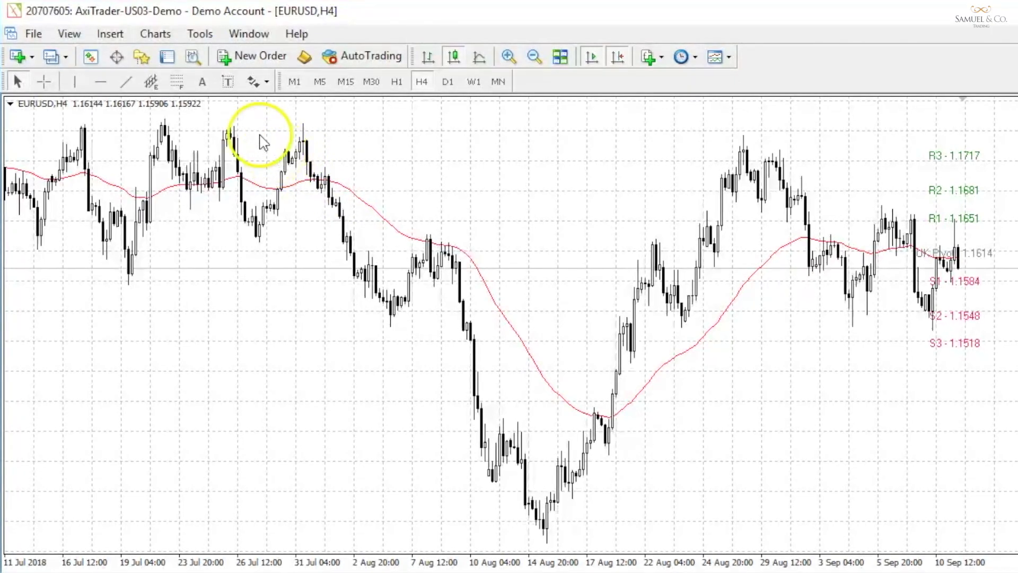
# Start a new demo account on the AxiTrader-US03-Demo server via File > Open an Account.
pyautogui.click(33, 34)
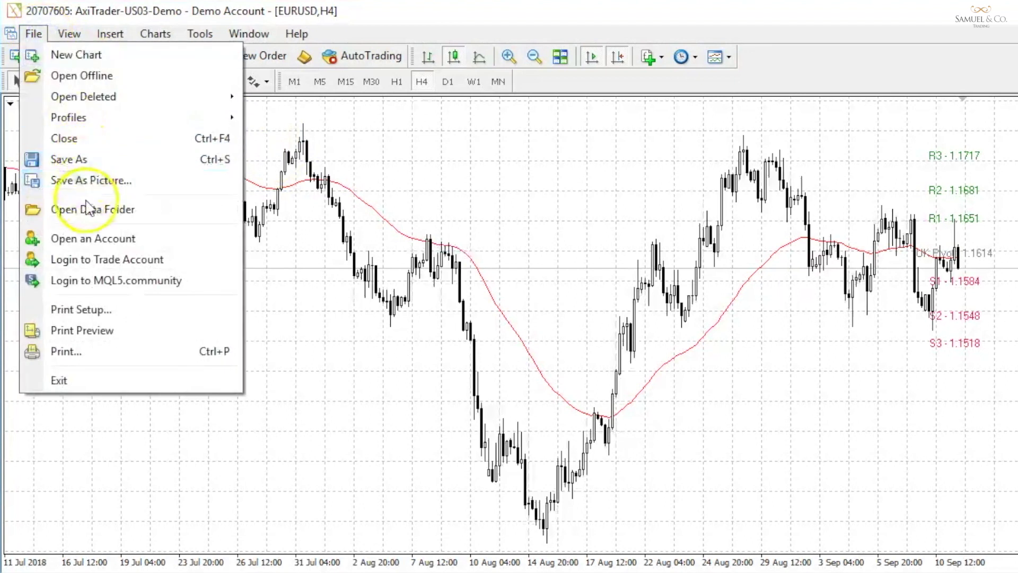
pyautogui.click(90, 236)
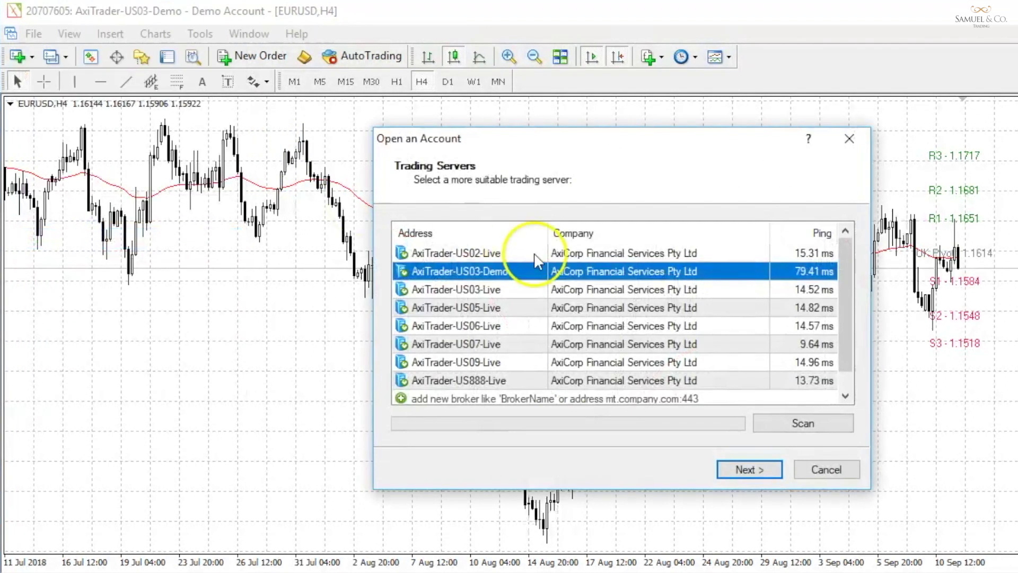
pyautogui.click(730, 469)
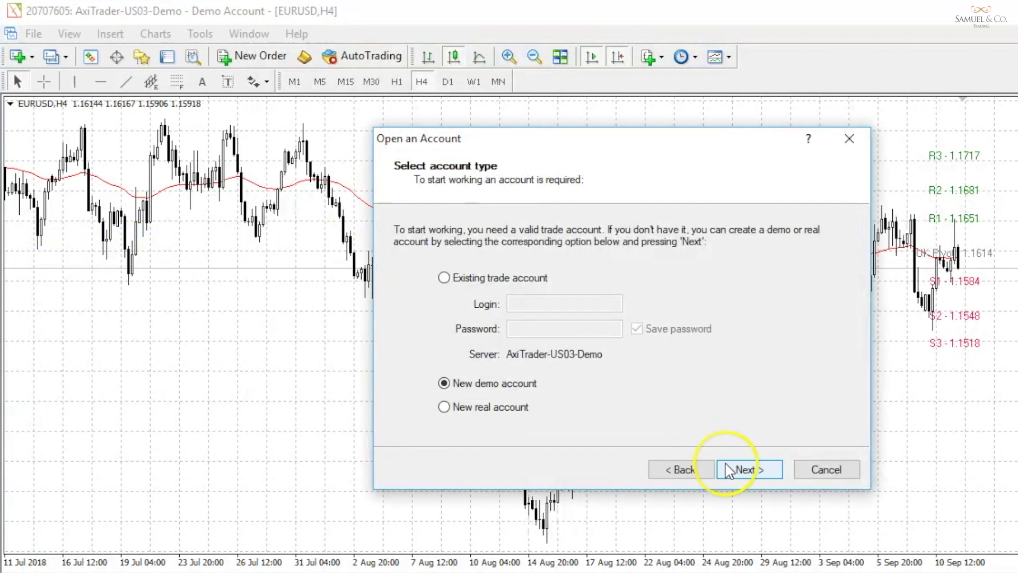
pyautogui.click(727, 468)
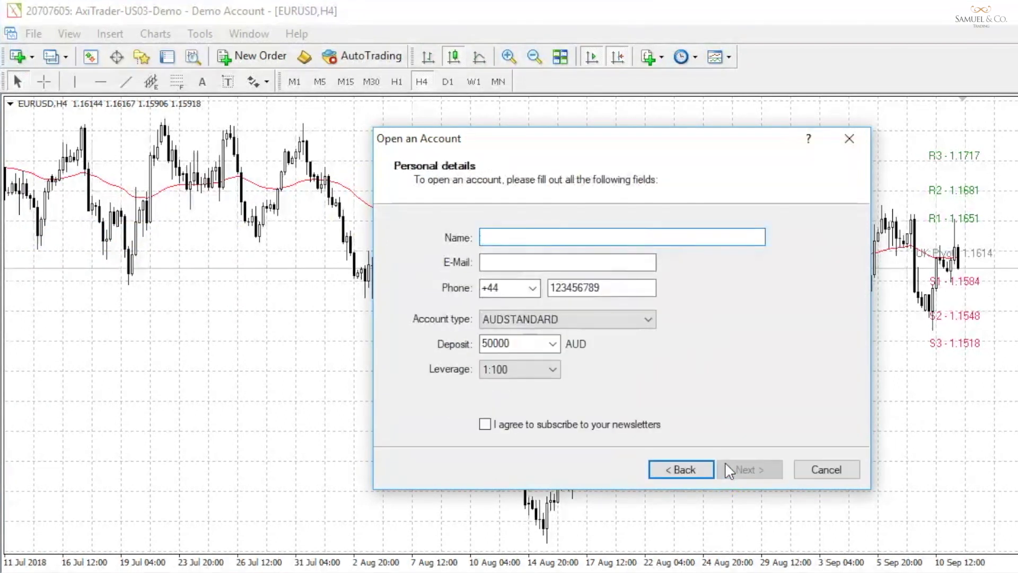
# Register it as USDSTANDARD with a 10000 deposit and 1:200 leverage, then select the login number.
pyautogui.click(524, 313)
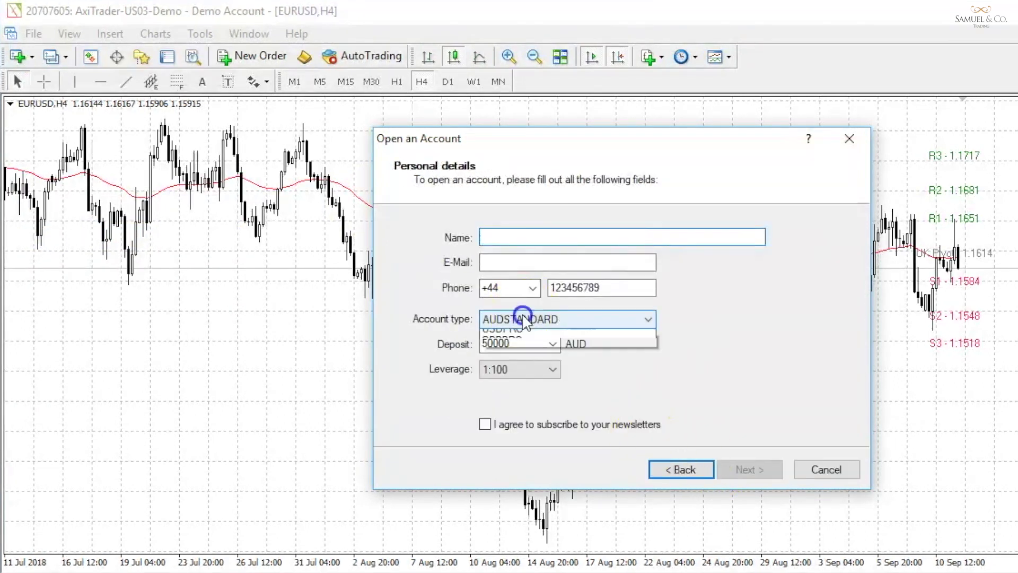
pyautogui.click(518, 346)
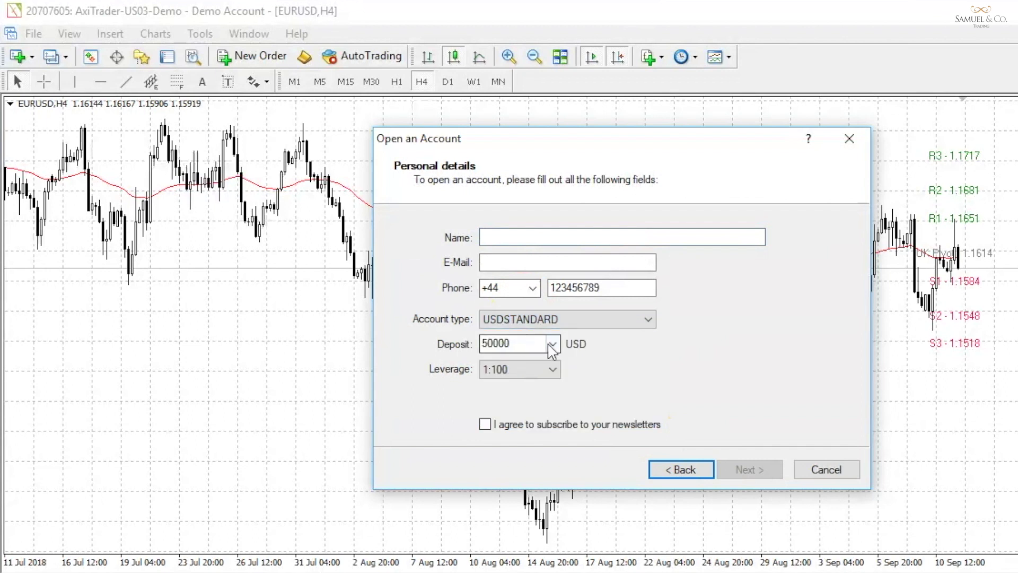
pyautogui.click(552, 344)
pyautogui.click(541, 384)
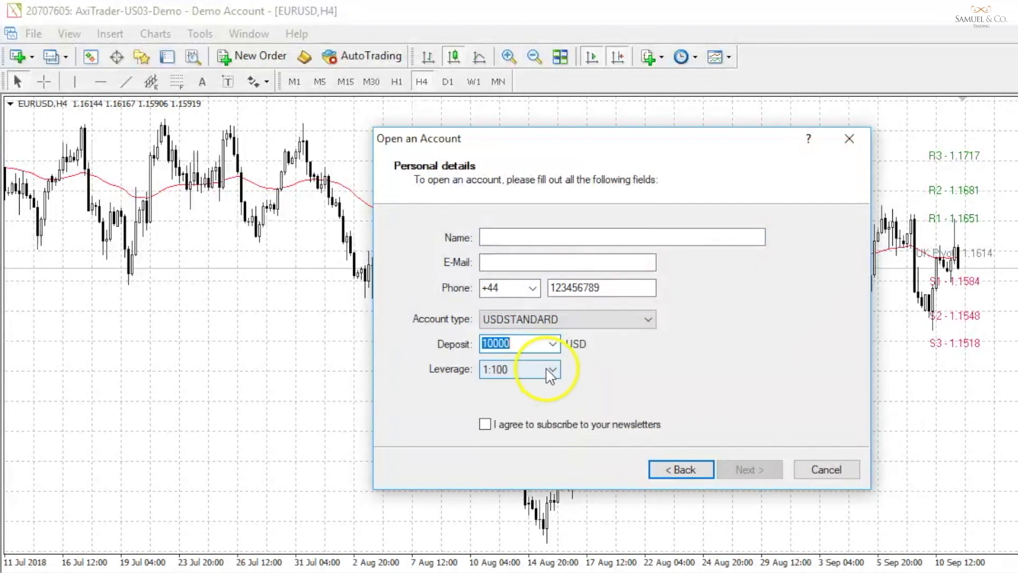
pyautogui.click(552, 370)
pyautogui.click(536, 396)
pyautogui.click(499, 419)
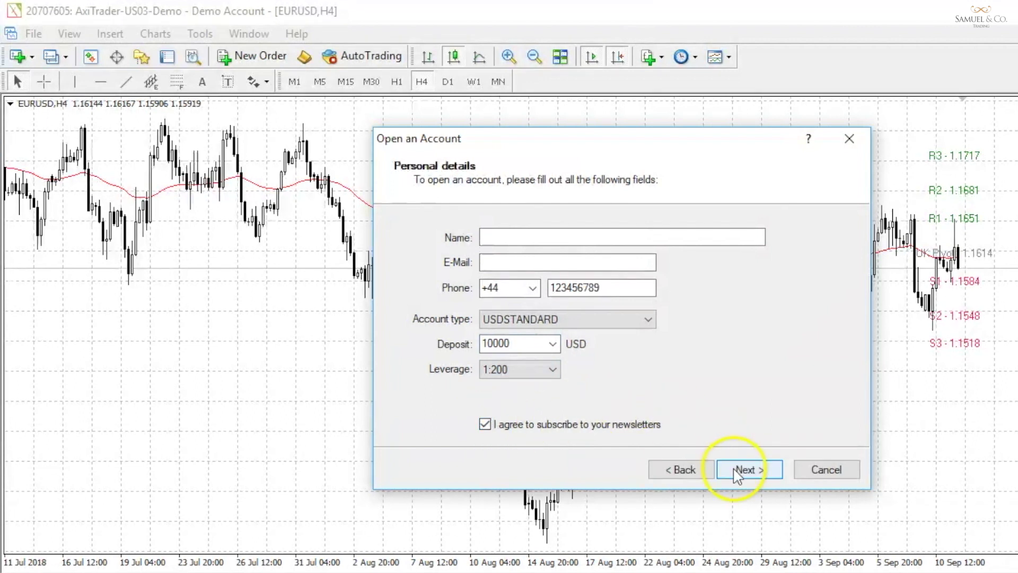
pyautogui.click(741, 467)
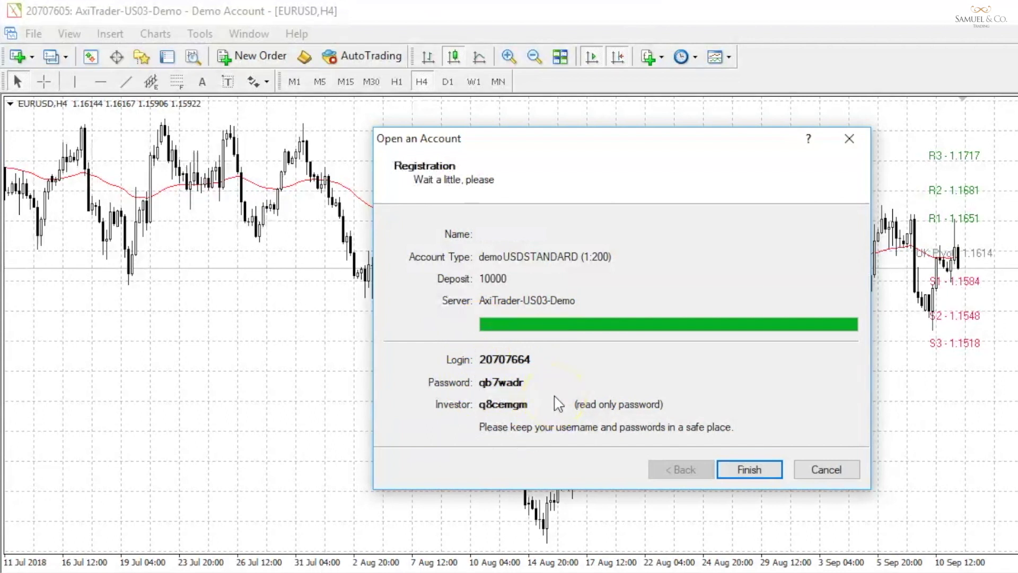
pyautogui.moveTo(530, 360); pyautogui.dragTo(478, 363)
pyautogui.hotkey('ctrl', 'c')
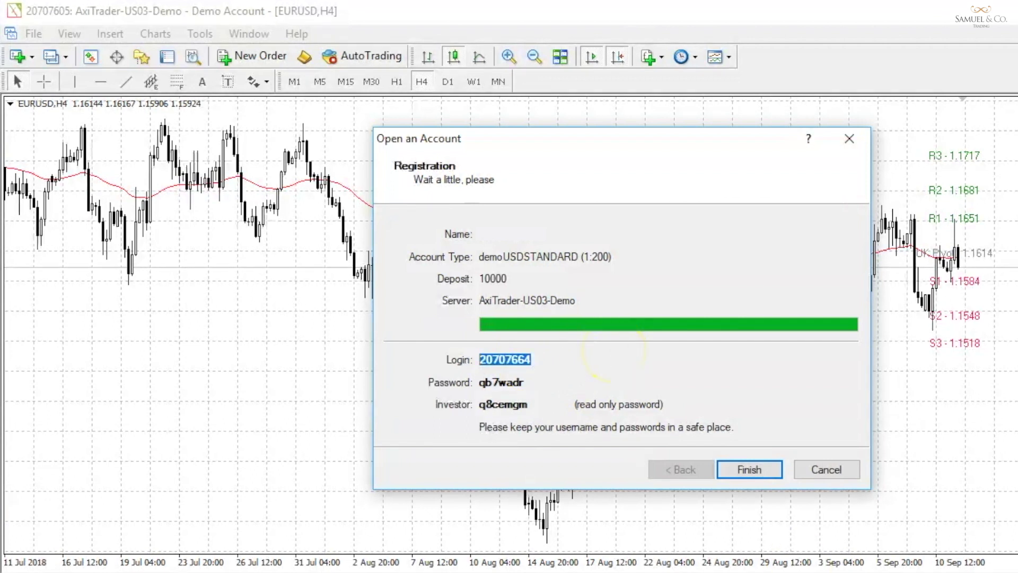
# Paste the demo login number and account password onto the first two Notepad lines.
pyautogui.hotkey('alt', 'Tab')
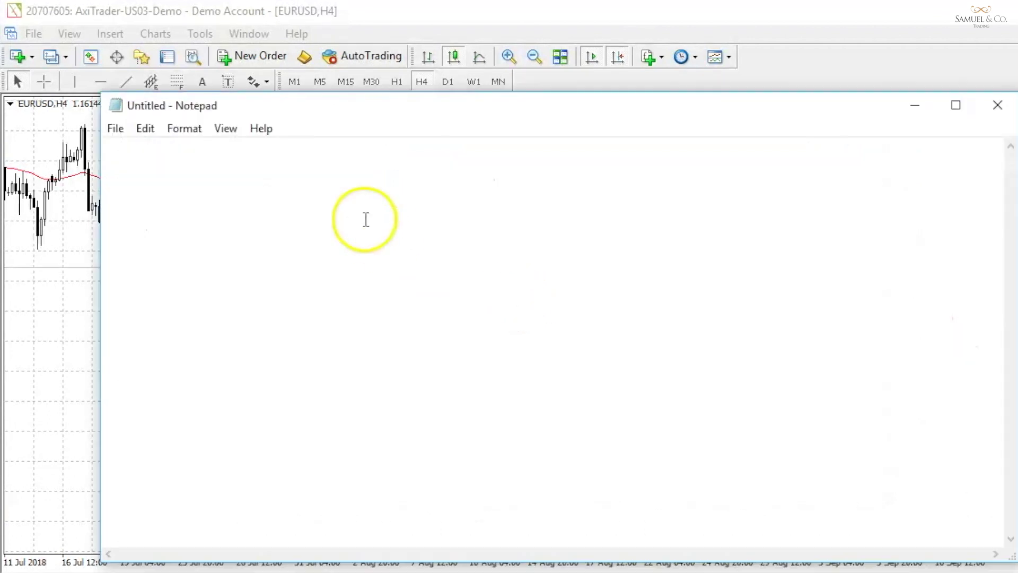
pyautogui.click(364, 218)
pyautogui.hotkey('ctrl', 'v')
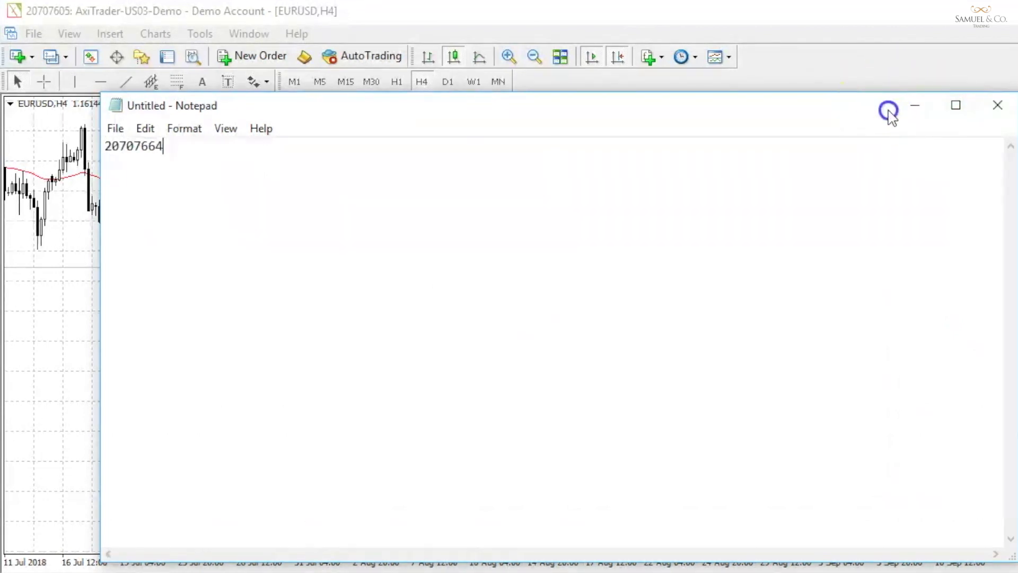
pyautogui.moveTo(886, 107); pyautogui.dragTo(991, 476)
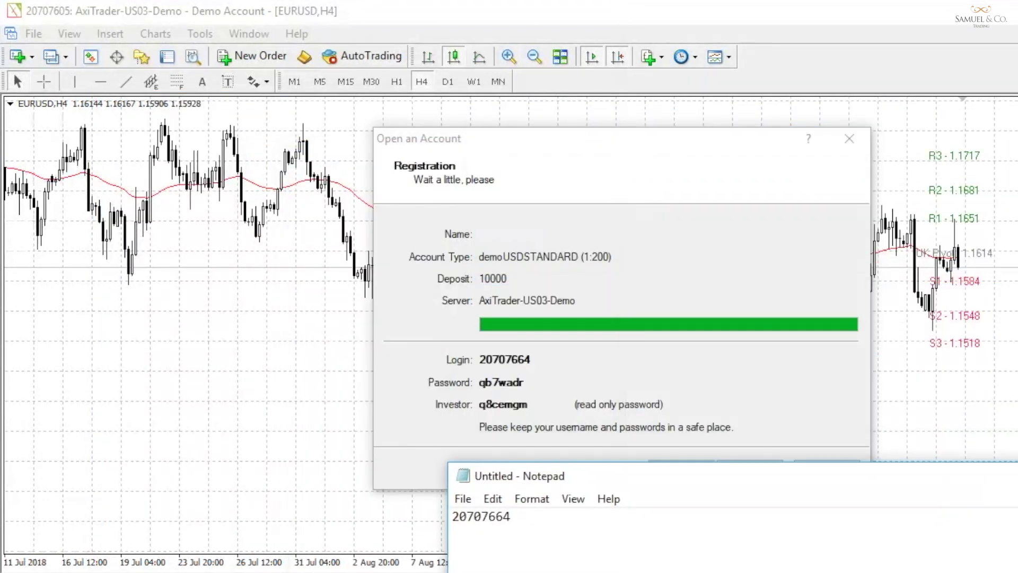
pyautogui.doubleClick(525, 381)
pyautogui.hotkey('ctrl', 'c')
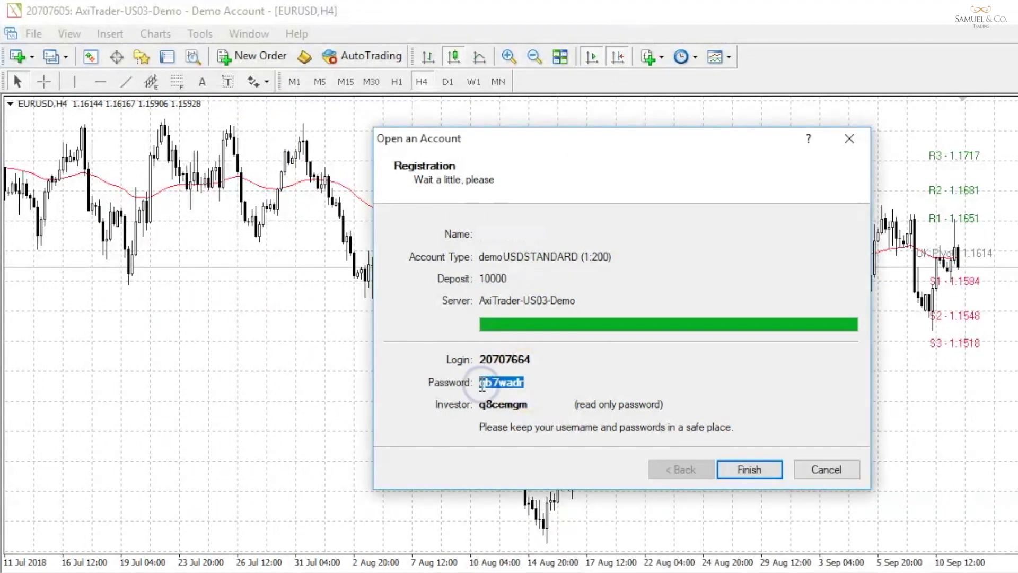
pyautogui.hotkey('alt', 'Tab')
pyautogui.press('Return')
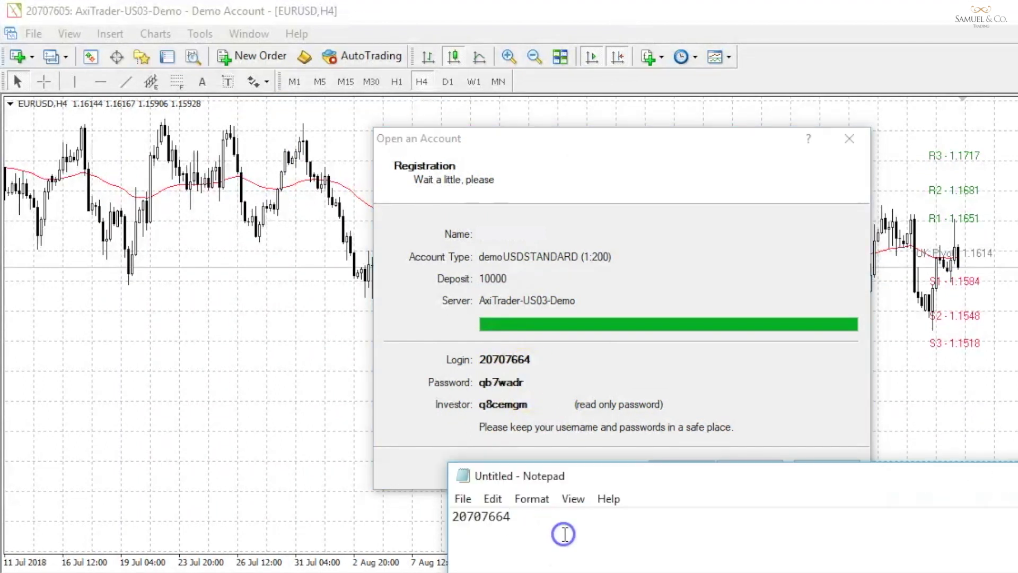
pyautogui.hotkey('ctrl', 'v')
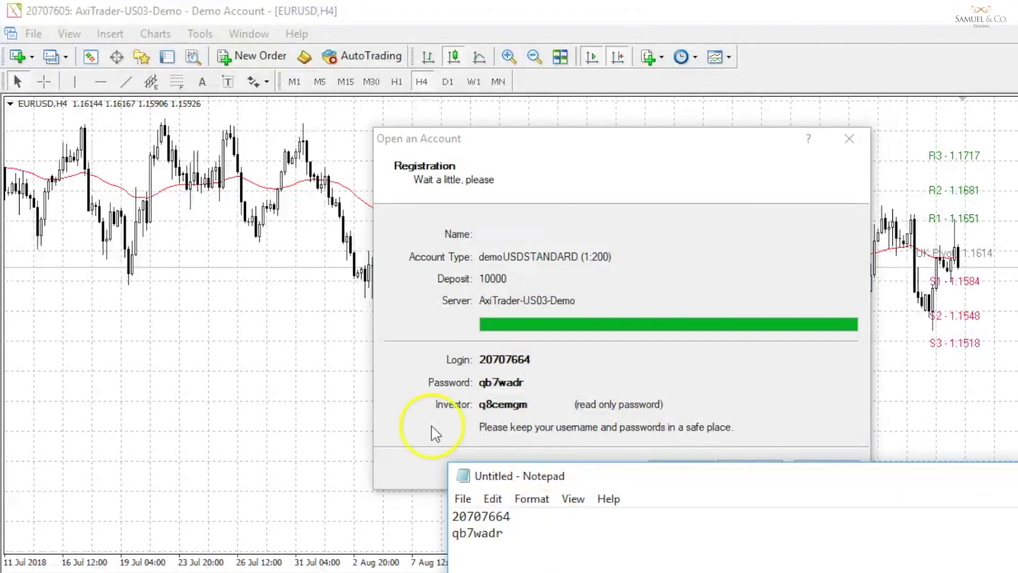
# Add the investor password on a third Notepad line and minimise Notepad.
pyautogui.doubleClick(501, 406)
pyautogui.hotkey('ctrl', 'c')
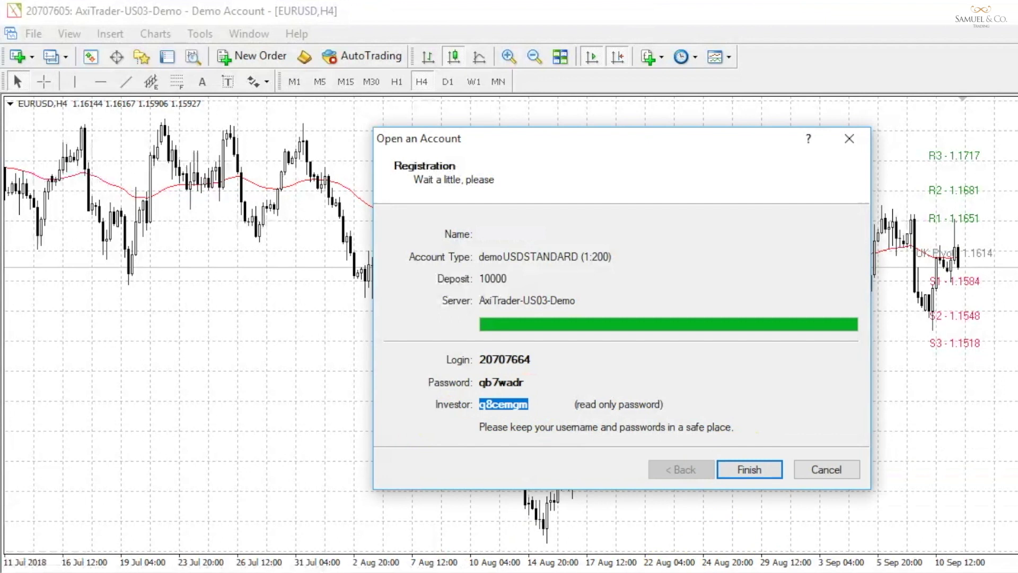
pyautogui.hotkey('alt', 'Tab')
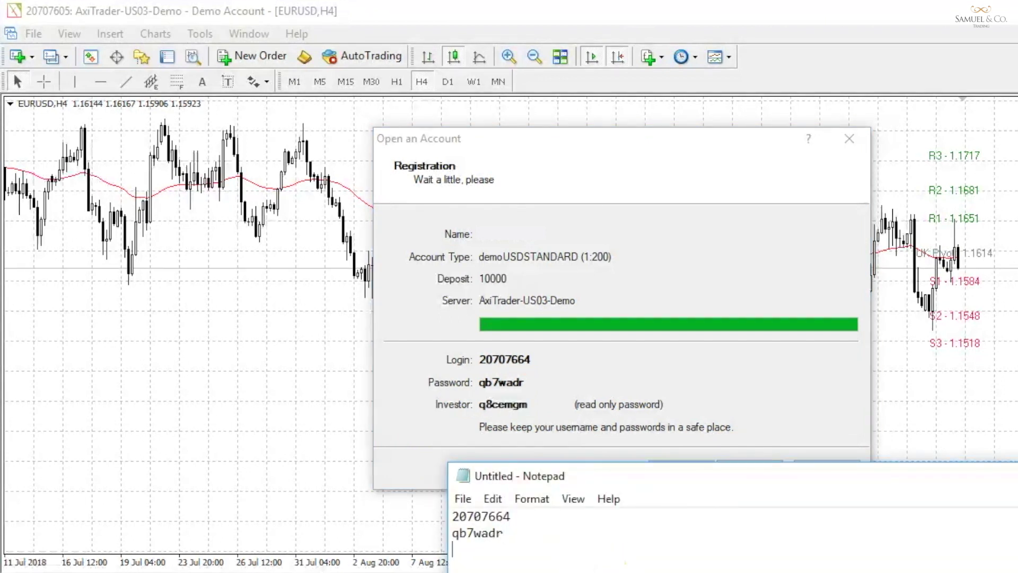
pyautogui.press('Return')
pyautogui.hotkey('ctrl', 'v')
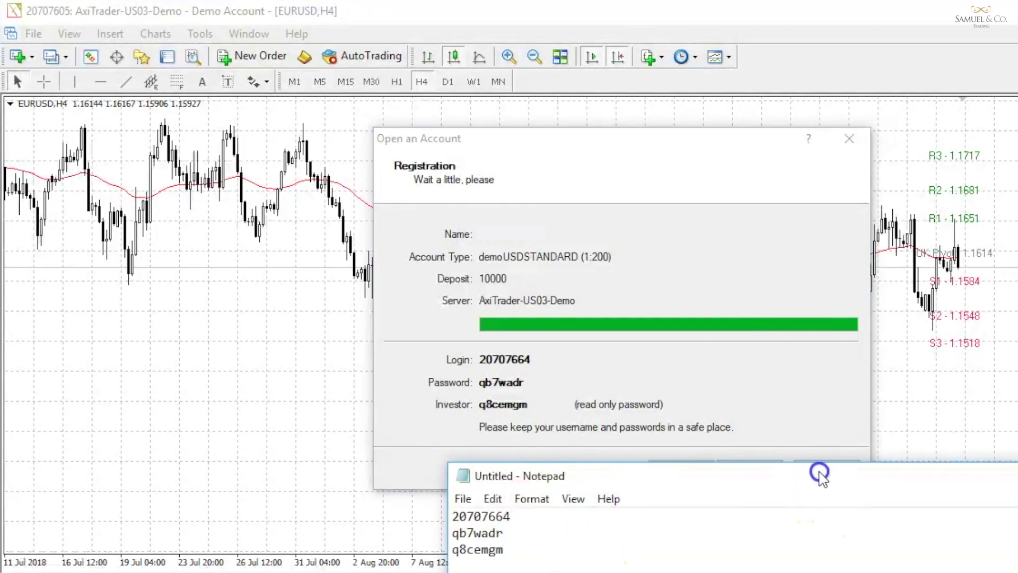
pyautogui.moveTo(823, 474); pyautogui.dragTo(581, 228)
pyautogui.click(1012, 222)
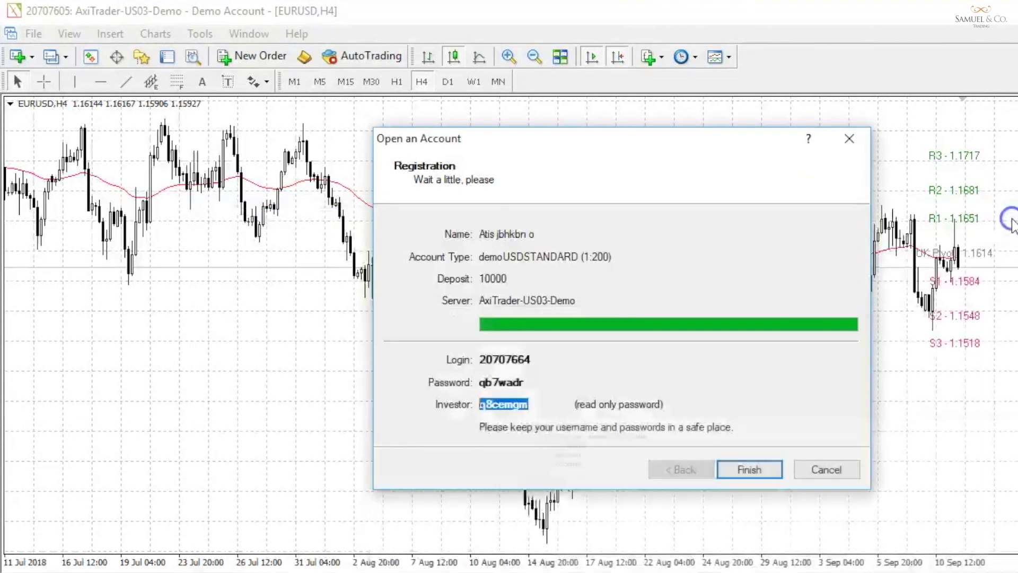
pyautogui.click(749, 469)
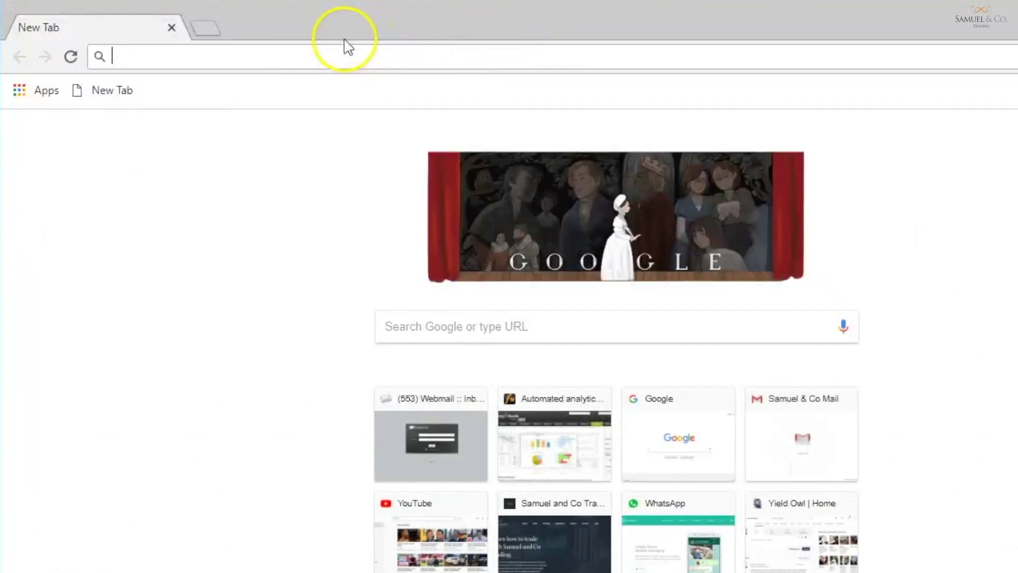
pyautogui.write('www.myf')
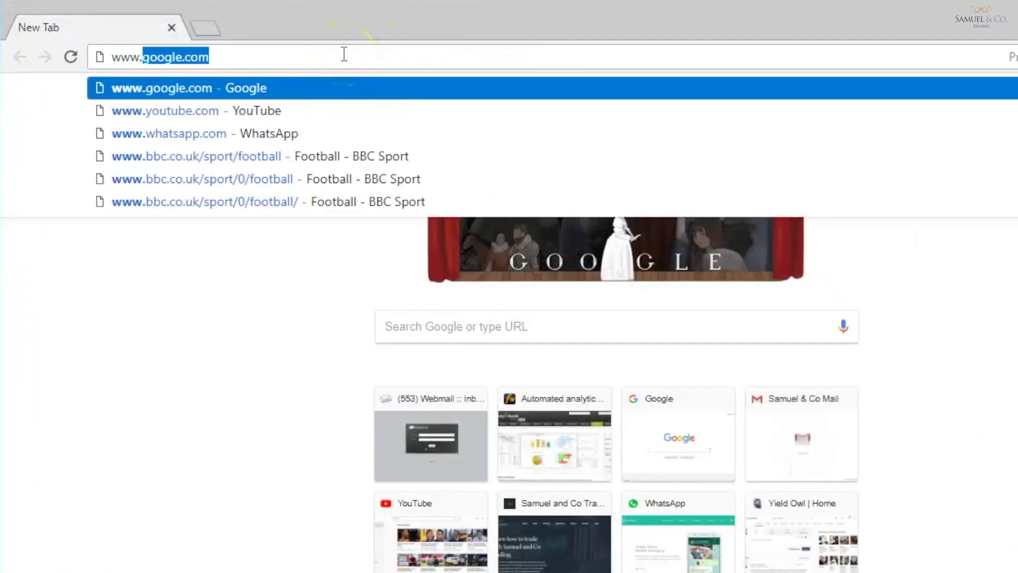
pyautogui.write('xbook.com')
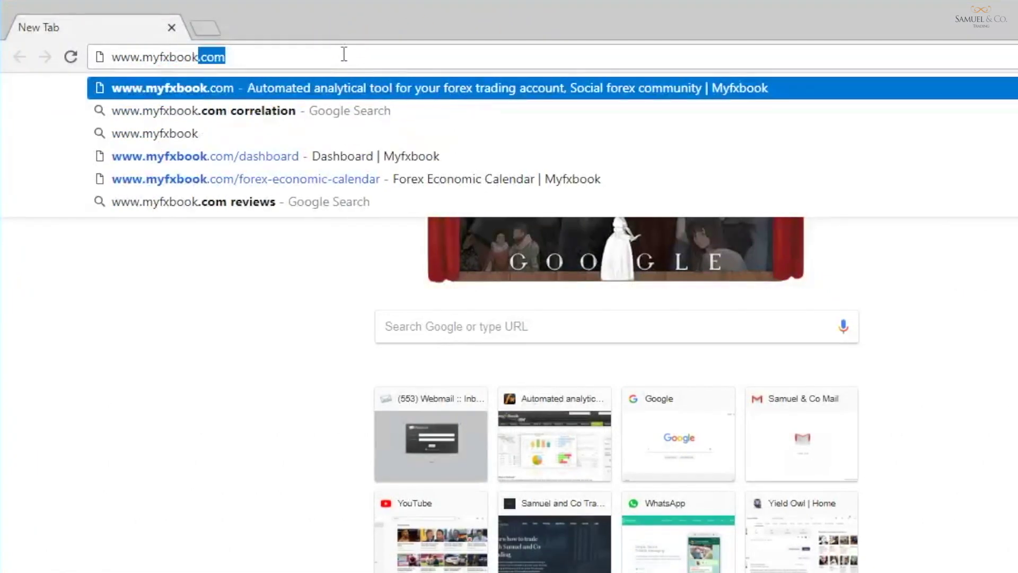
pyautogui.press('Return')
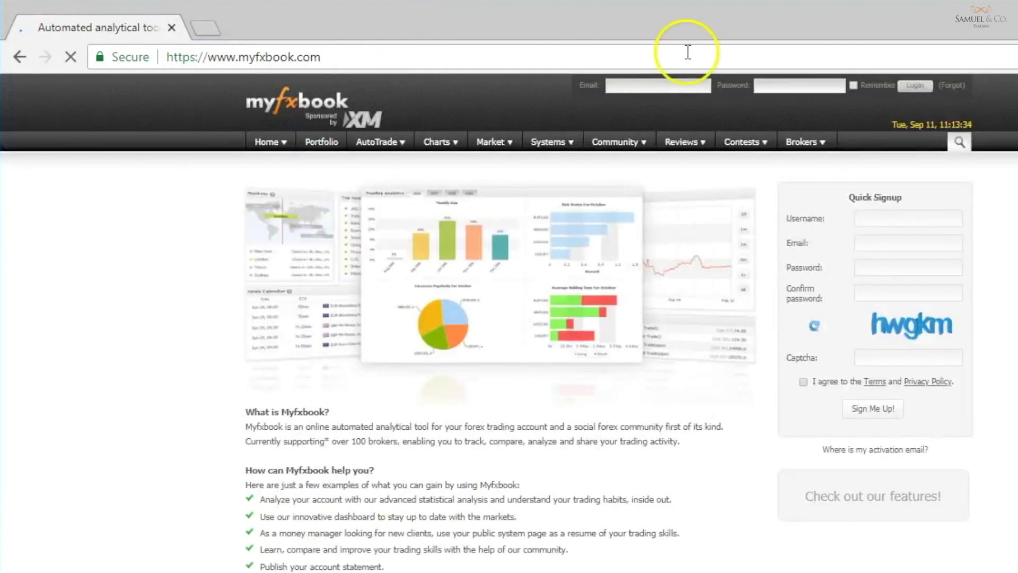
# Fill Quick Signup with a username, e-mail and matching password, then submit Sign Me Up.
pyautogui.click(951, 214)
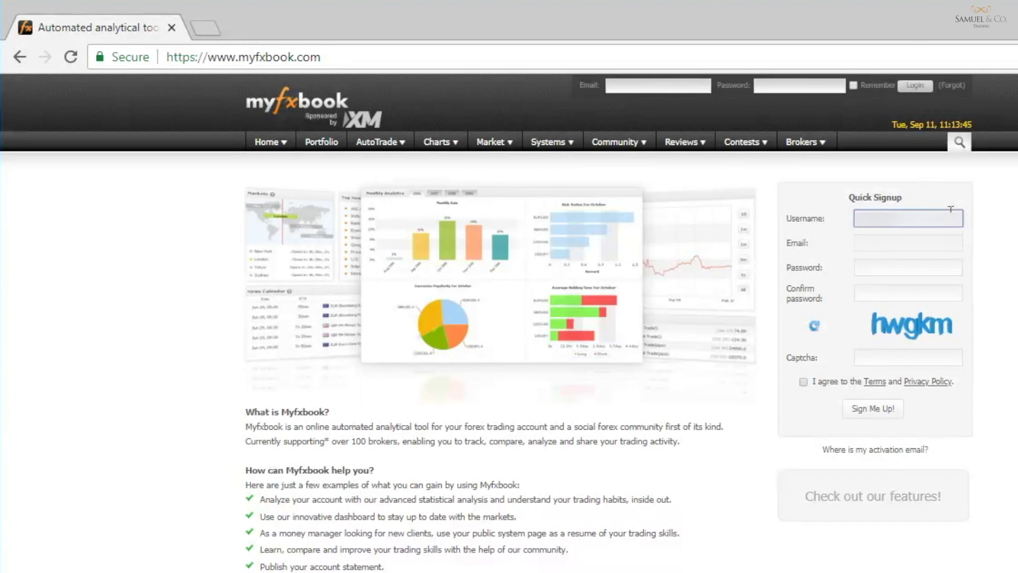
pyautogui.press('Tab')
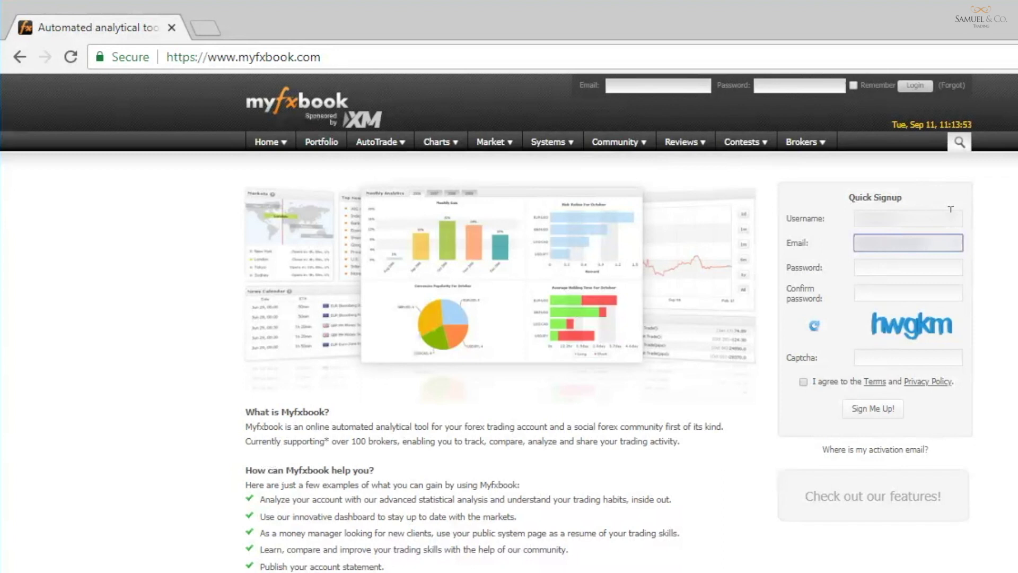
pyautogui.press('Tab')
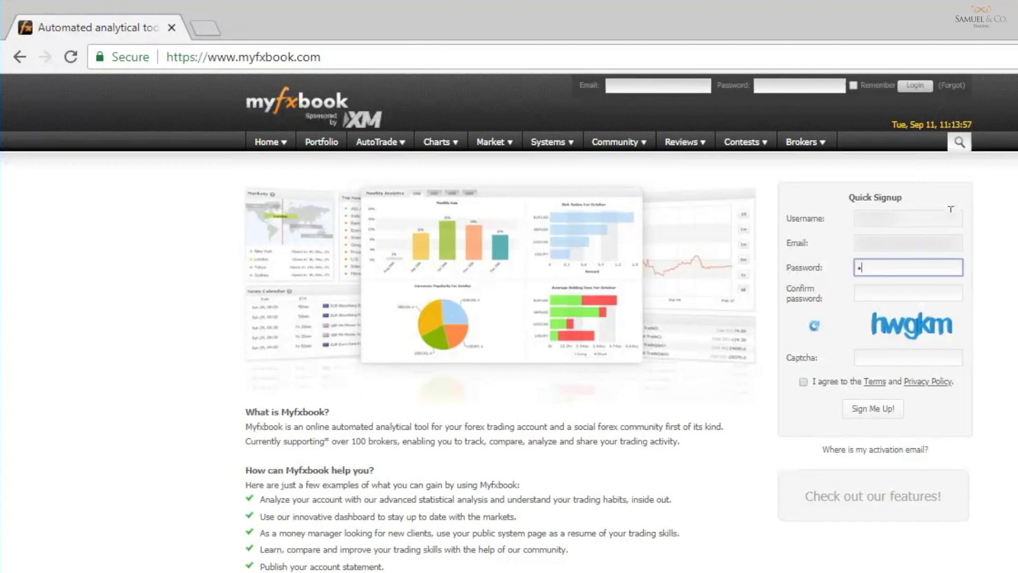
pyautogui.press('Tab')
pyautogui.click(881, 414)
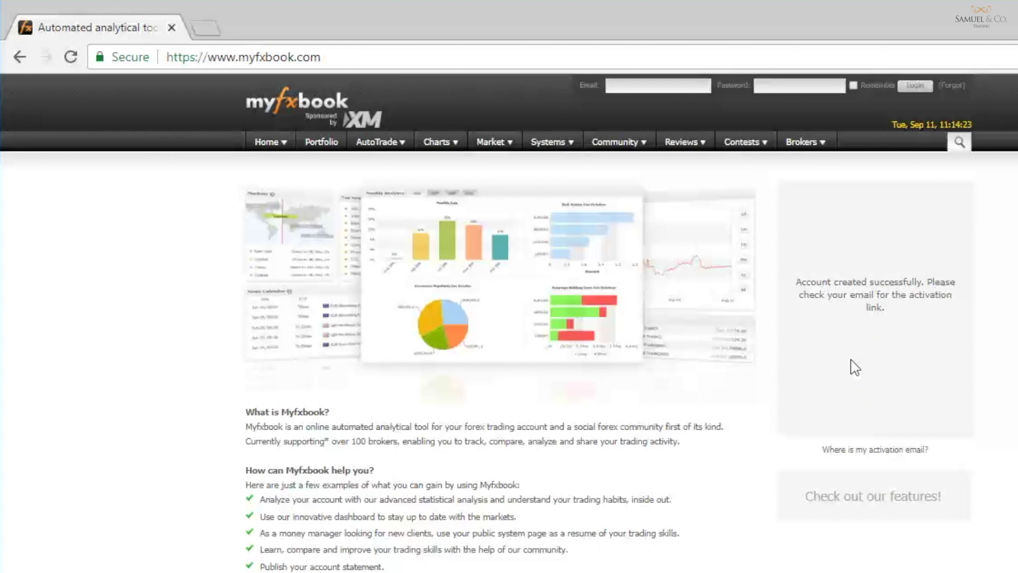
# Open Gmail in a new tab and follow the activation link in the Myfxbook Support e-mail.
pyautogui.click(211, 27)
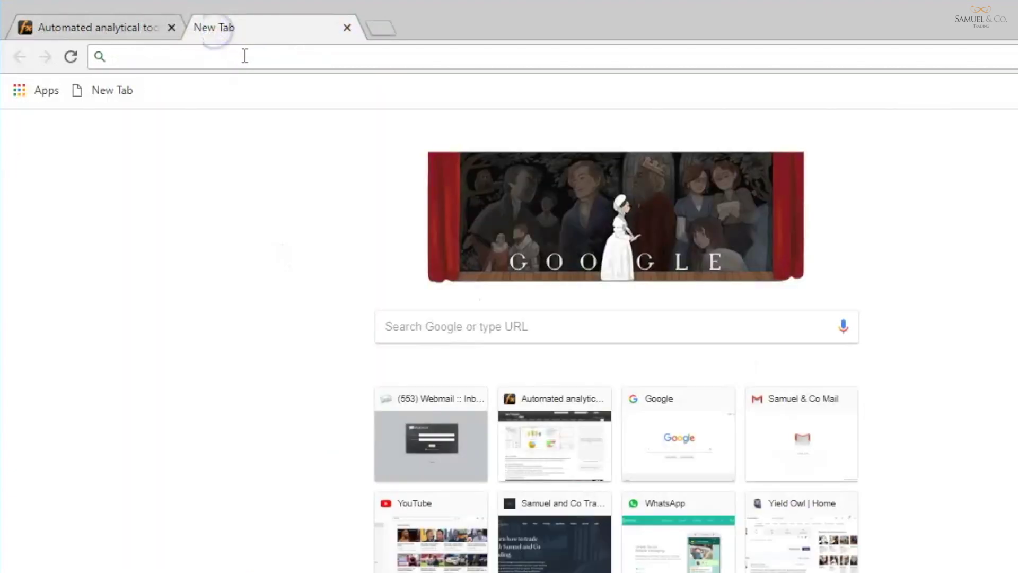
pyautogui.write('gmail.com')
pyautogui.press('Return')
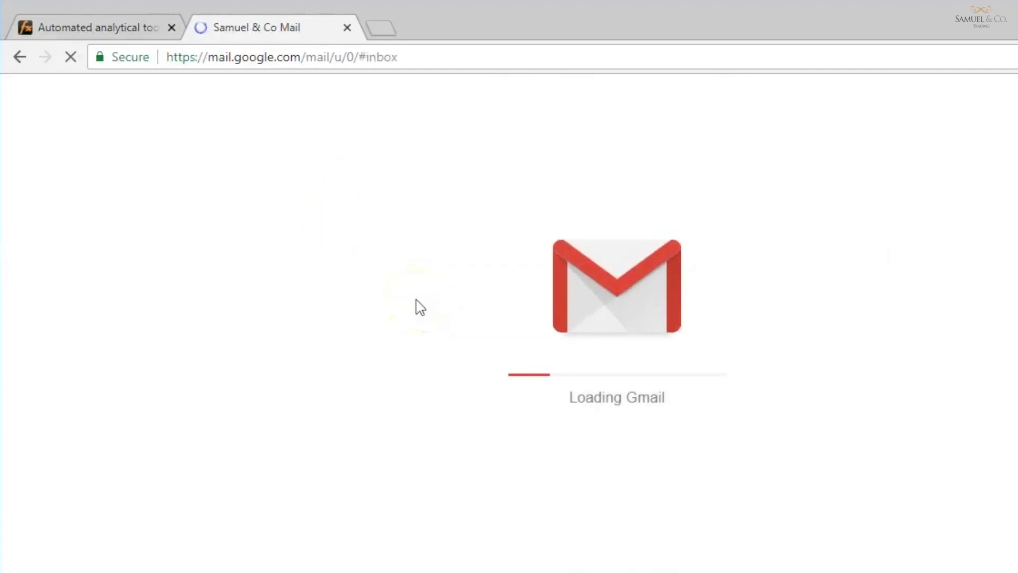
pyautogui.click(344, 231)
pyautogui.click(331, 205)
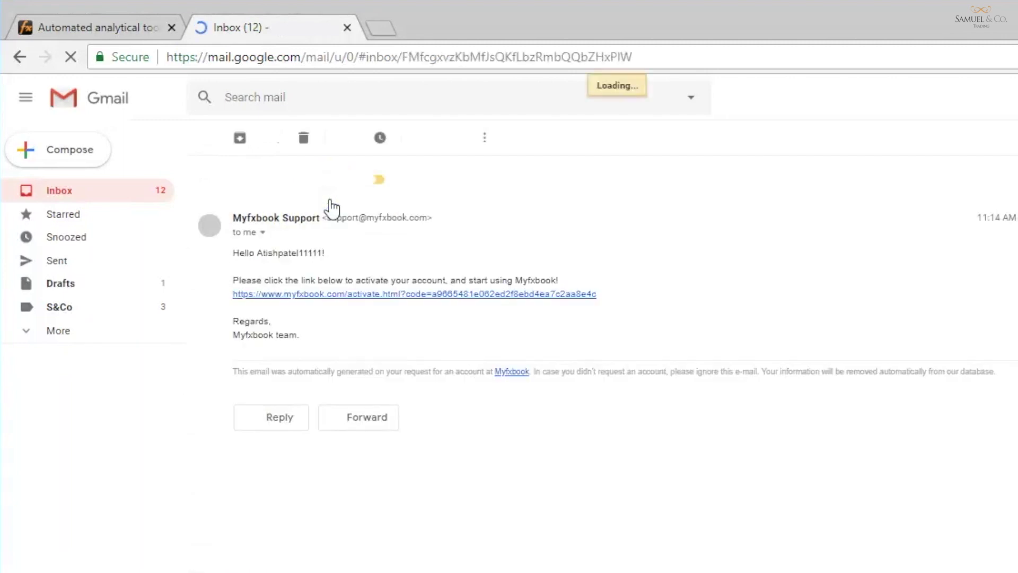
pyautogui.click(355, 296)
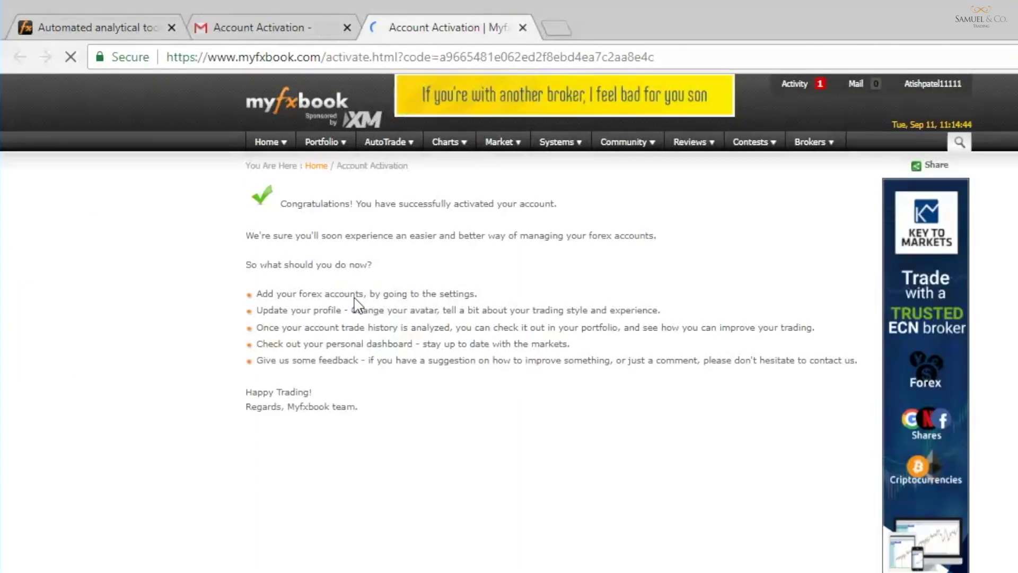
# Choose Portfolio > Add Account.. to reach the empty Settings Accounts tab.
pyautogui.click(357, 281)
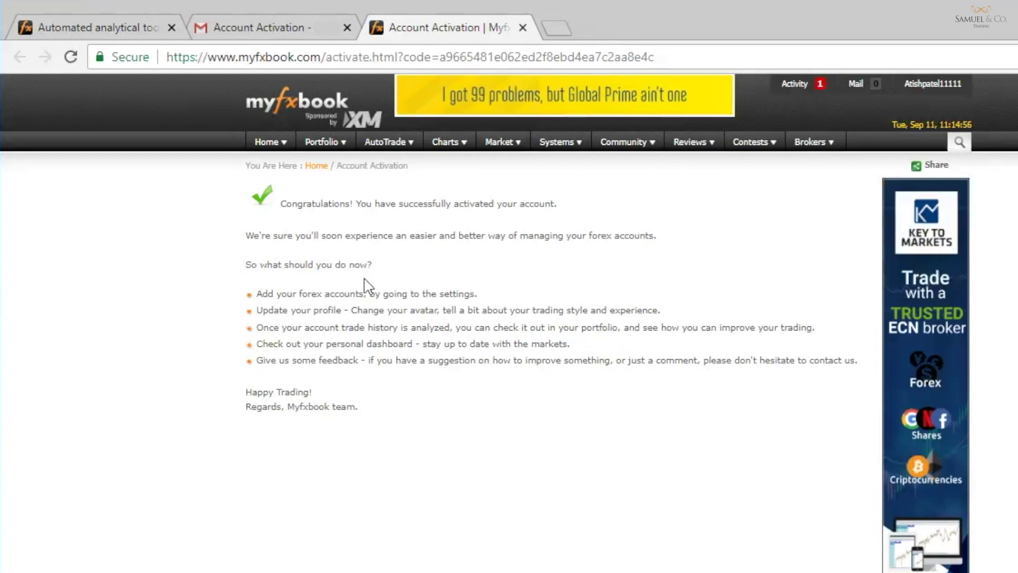
pyautogui.moveTo(323, 150)
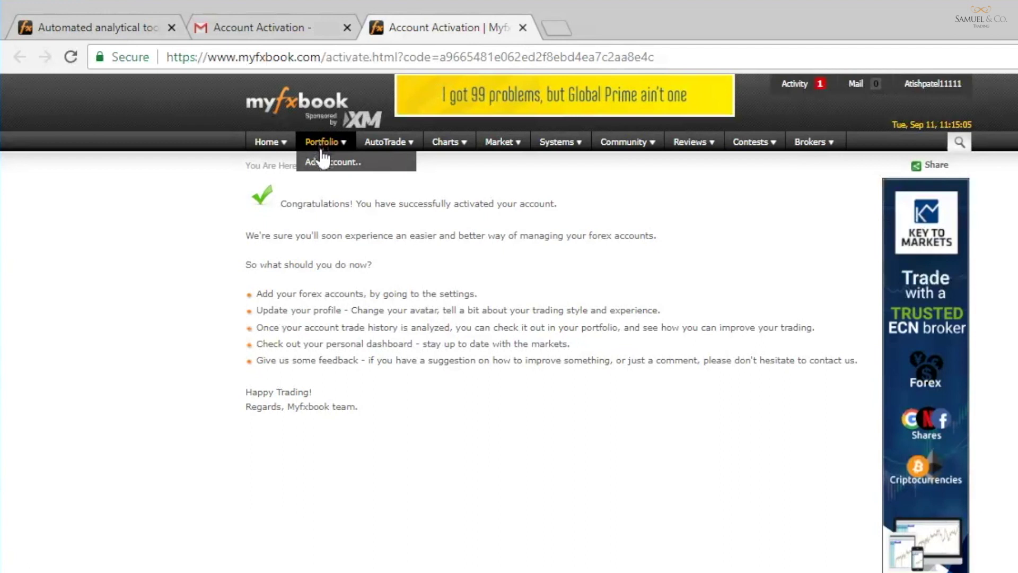
pyautogui.click(323, 157)
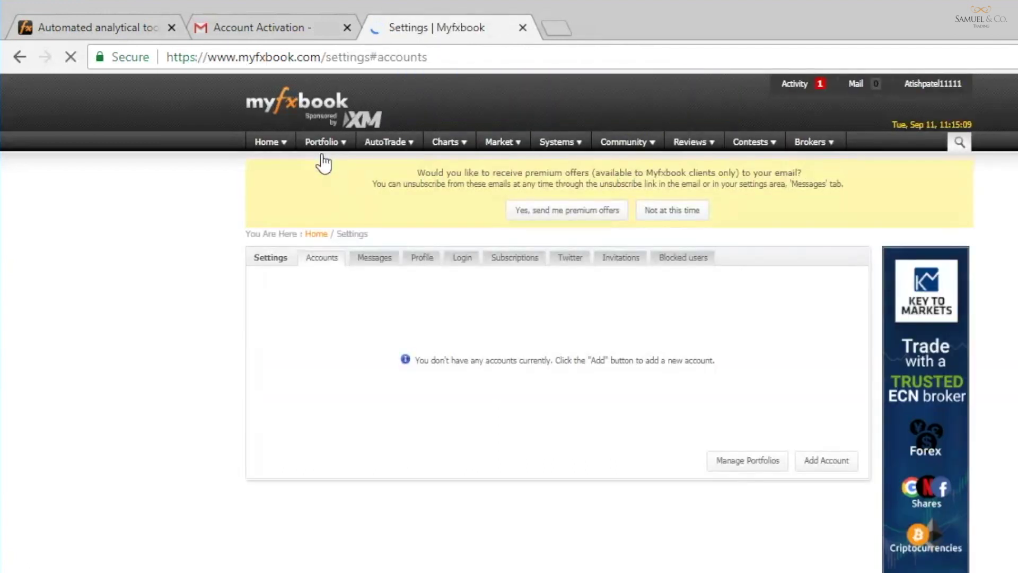
# Begin a new account entry with MetaTrader4 (Auto Update) as the platform.
pyautogui.click(829, 462)
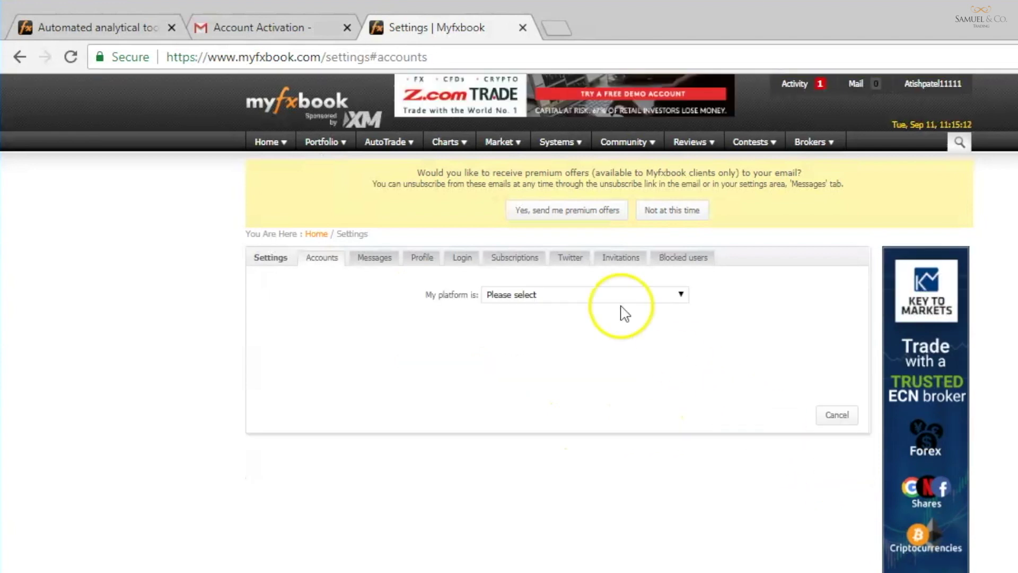
pyautogui.click(608, 294)
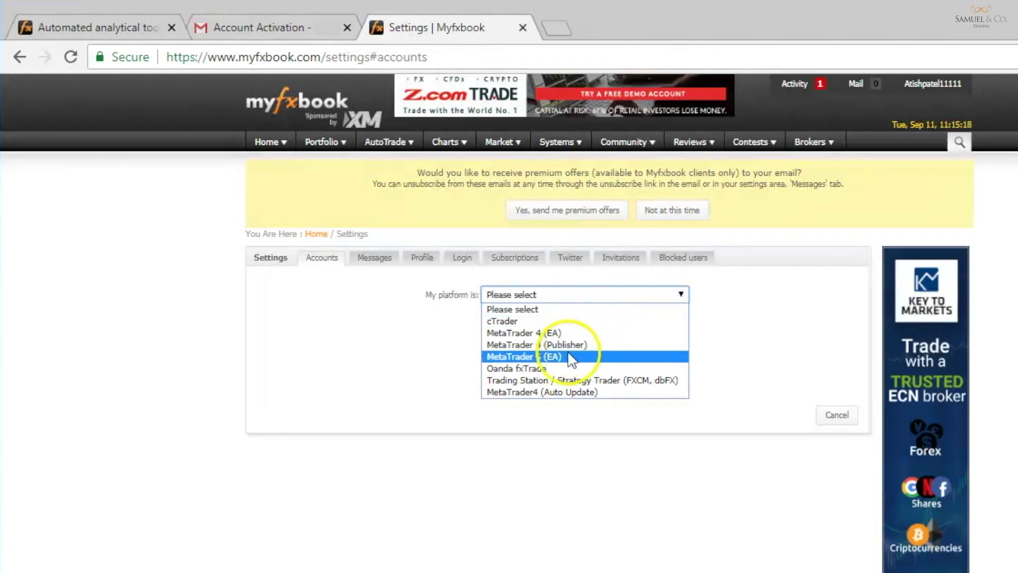
pyautogui.click(558, 392)
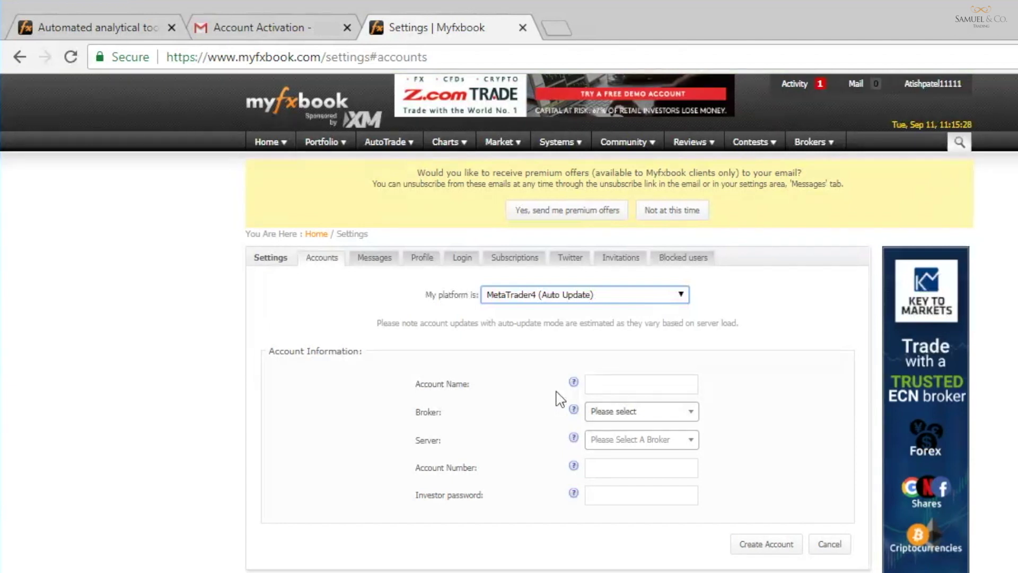
# Enter September2018 in the Account Name field.
pyautogui.click(599, 385)
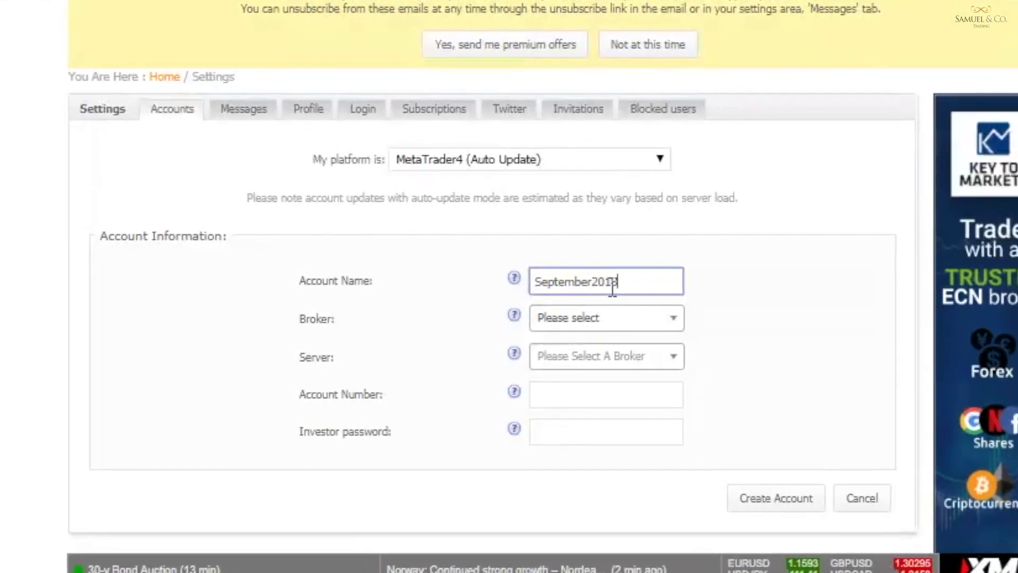
# Pick AxiTrader as broker (searching 'axi') and AxiTrader-US03-Demo as server.
pyautogui.click(673, 318)
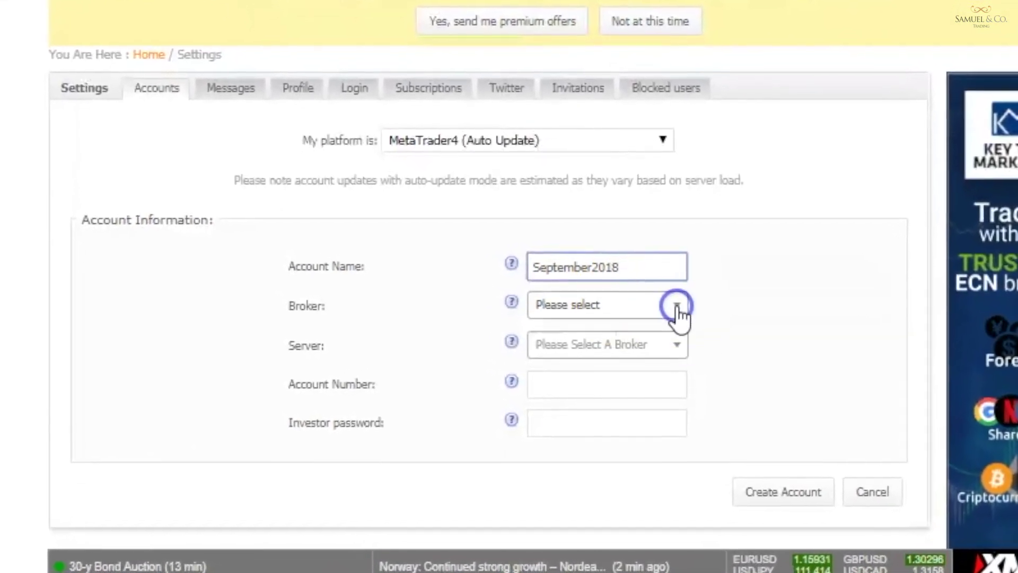
pyautogui.moveTo(684, 380)
pyautogui.mouseDown()
pyautogui.moveTo(689, 403)
pyautogui.moveTo(682, 375)
pyautogui.mouseUp()
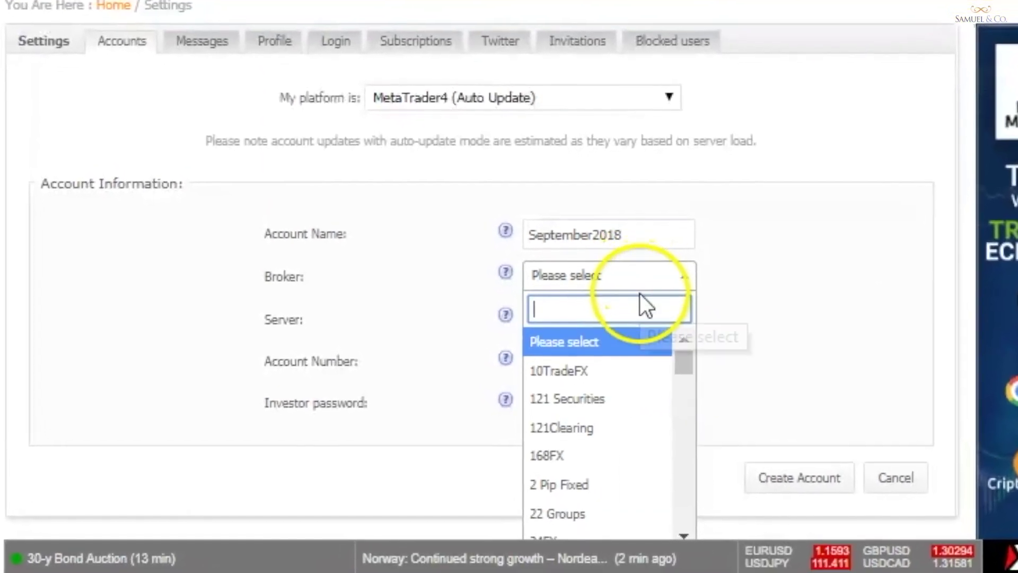
pyautogui.click(643, 302)
pyautogui.write('axi')
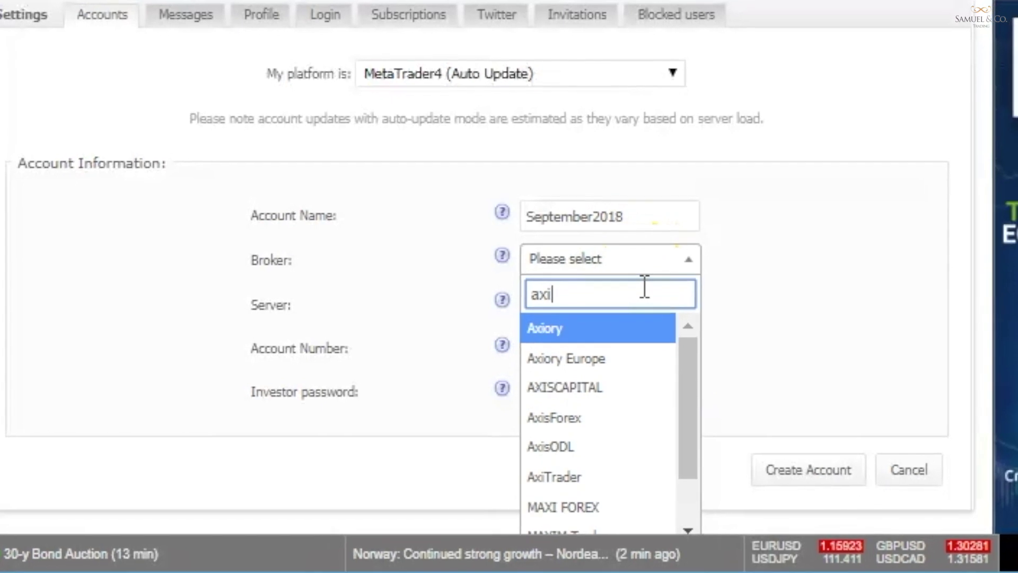
pyautogui.click(589, 469)
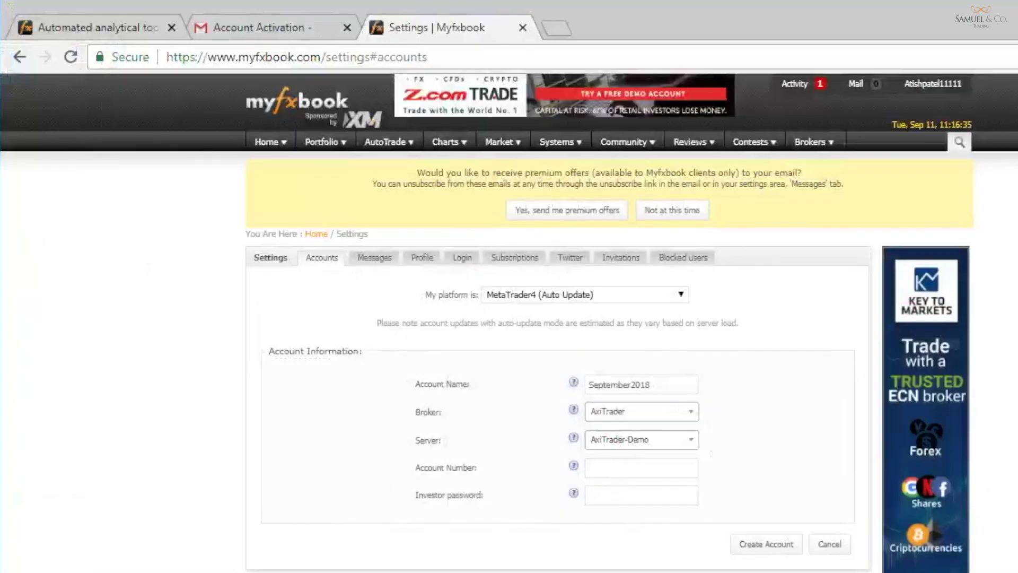
pyautogui.click(634, 441)
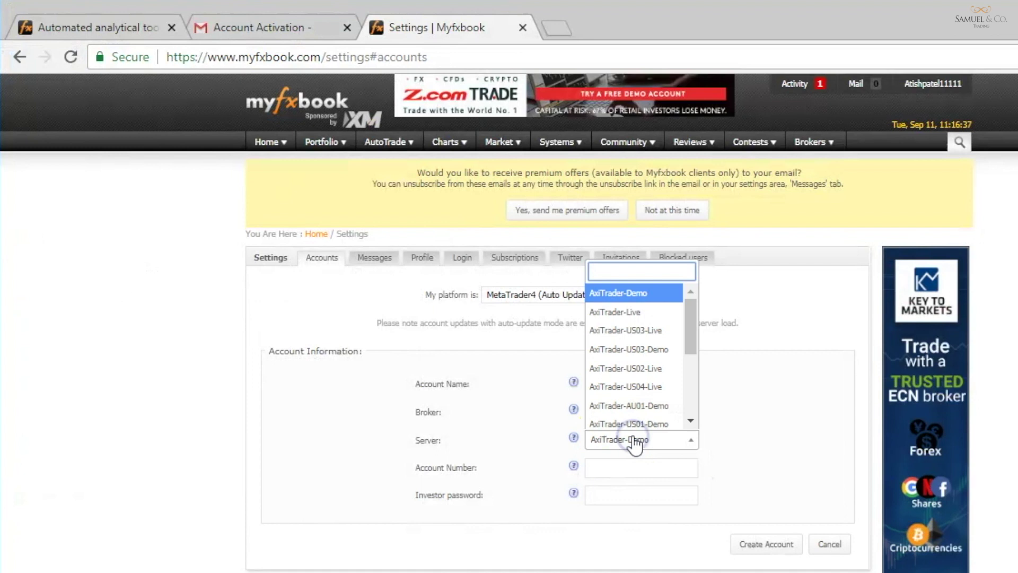
pyautogui.click(651, 354)
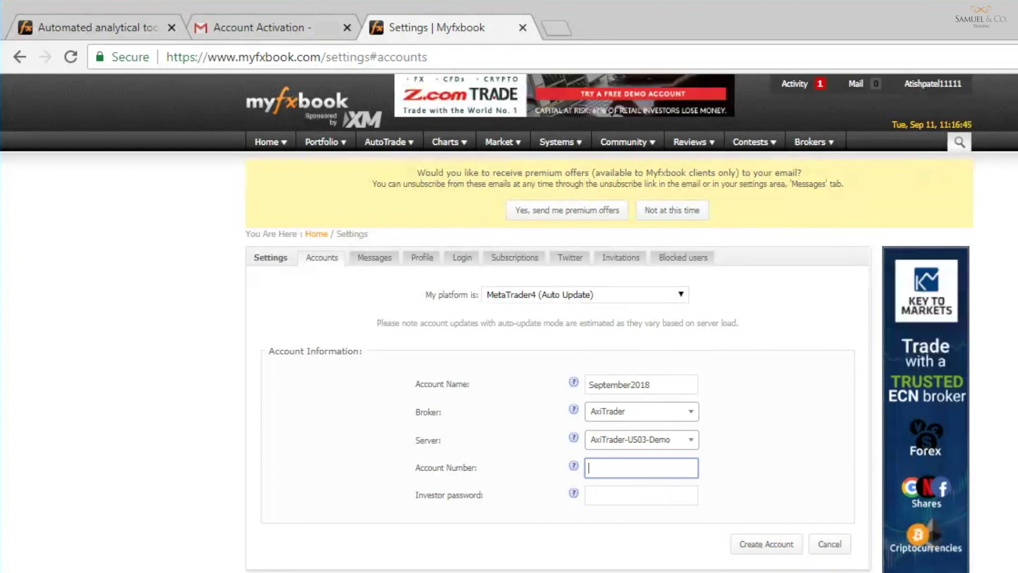
# Fill Account Number and Investor password from the saved notes and add the account.
pyautogui.hotkey('alt', 'Tab')
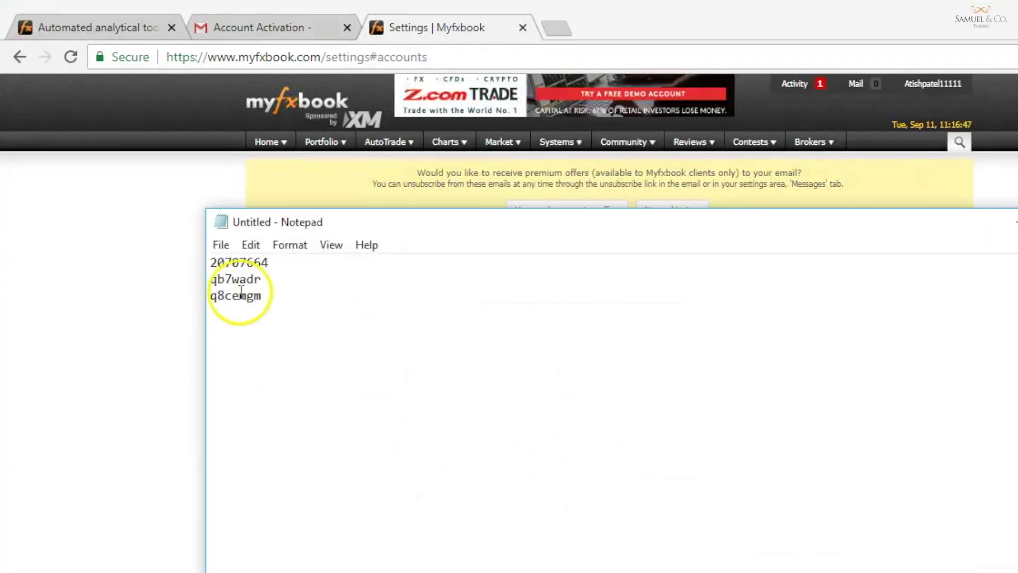
pyautogui.moveTo(273, 265); pyautogui.dragTo(196, 270)
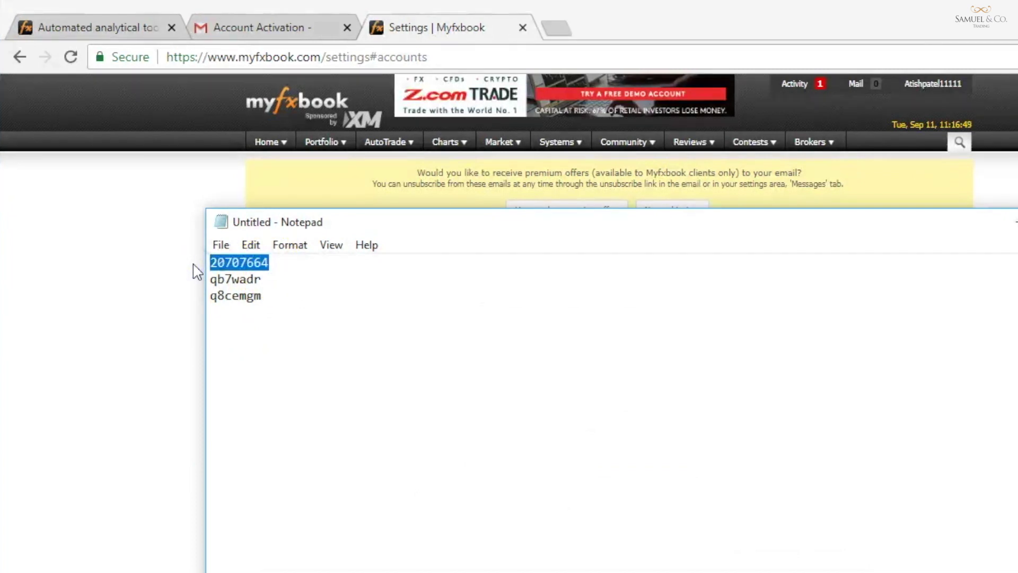
pyautogui.click(1014, 222)
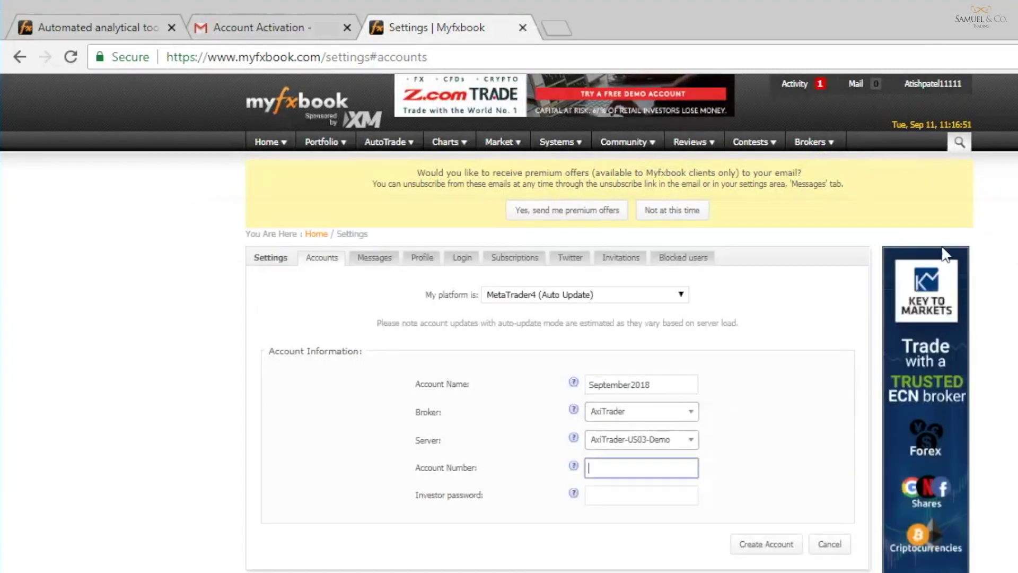
pyautogui.click(622, 493)
pyautogui.hotkey('alt', 'Tab')
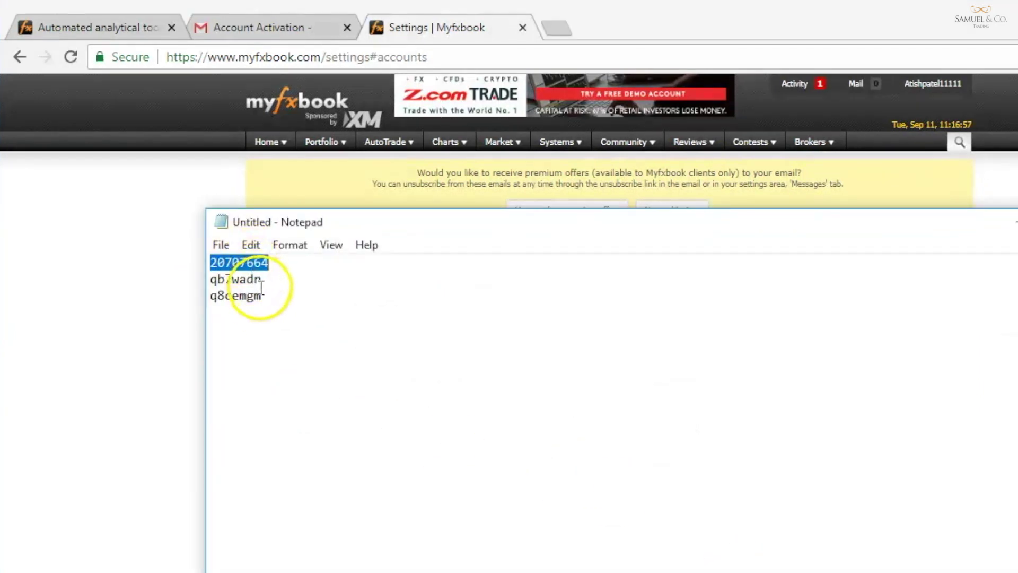
pyautogui.moveTo(262, 295); pyautogui.dragTo(210, 306)
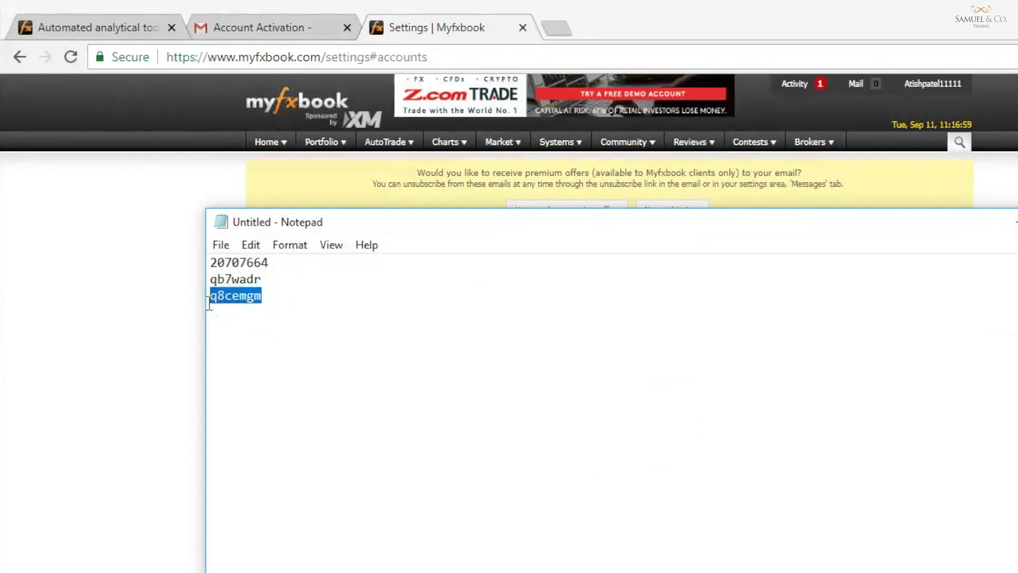
pyautogui.click(1009, 223)
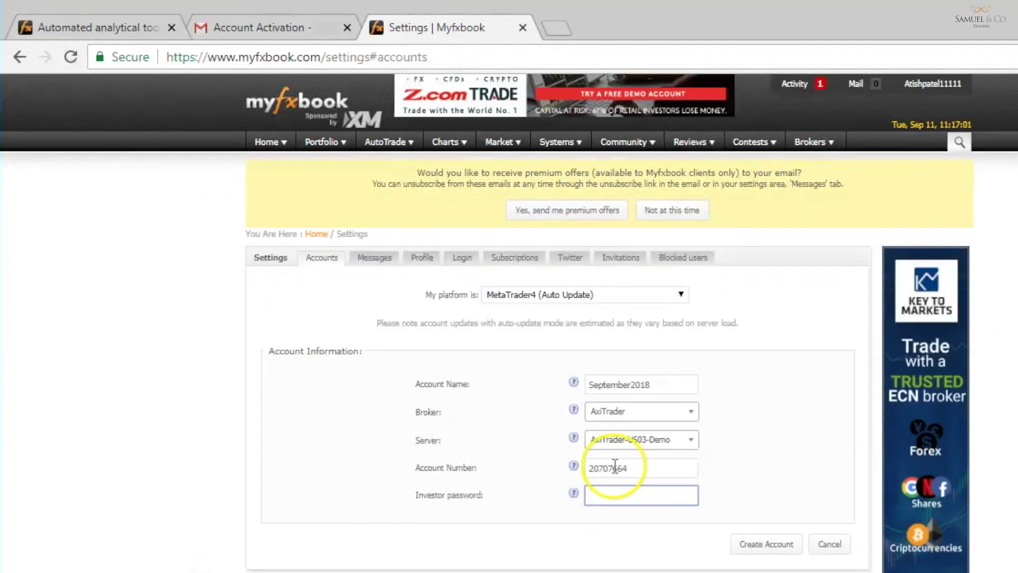
pyautogui.click(791, 546)
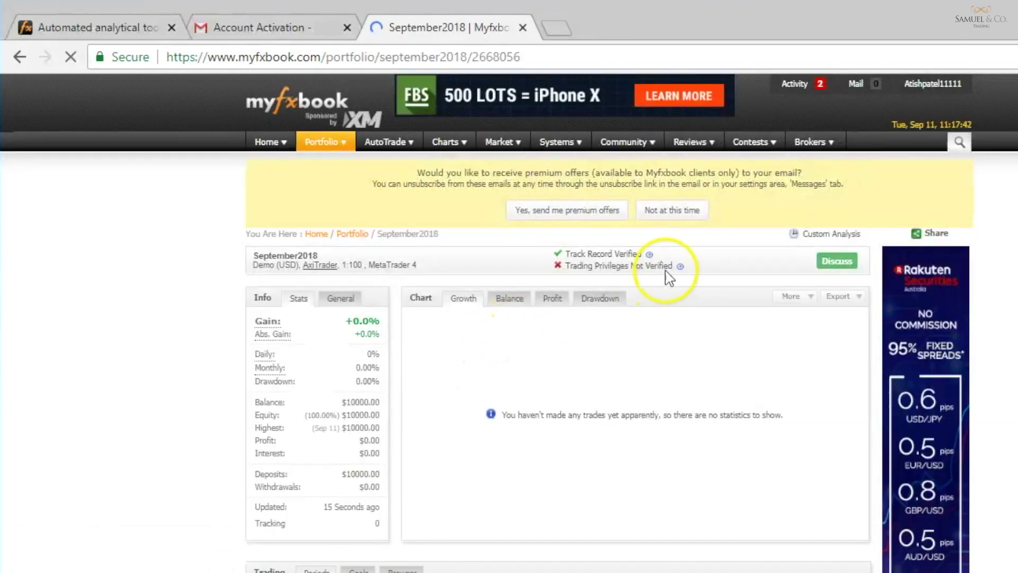
# Choose 'Not at this time' on the premium email offers and reopen the September2018 portfolio.
pyautogui.click(668, 214)
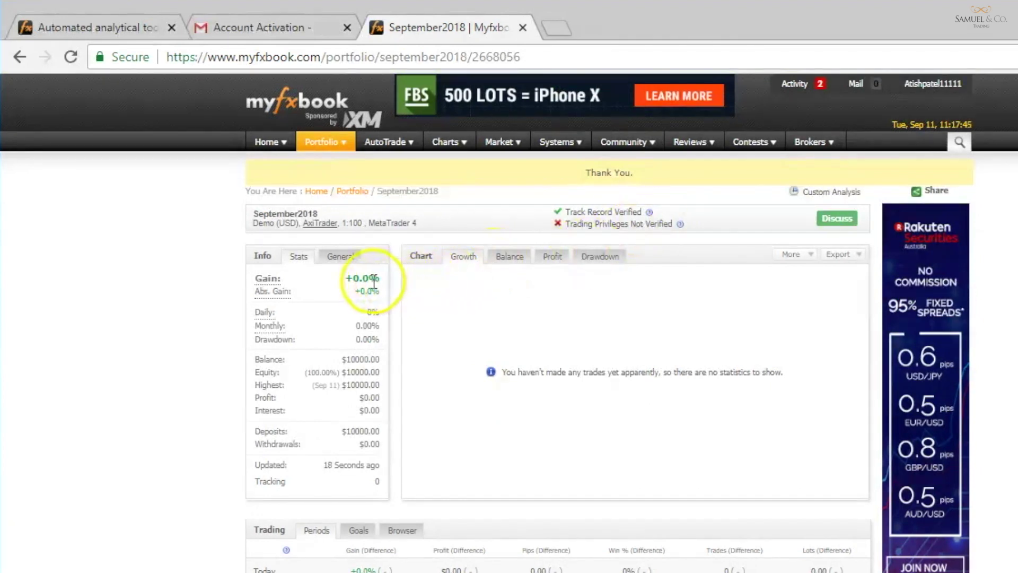
pyautogui.click(355, 334)
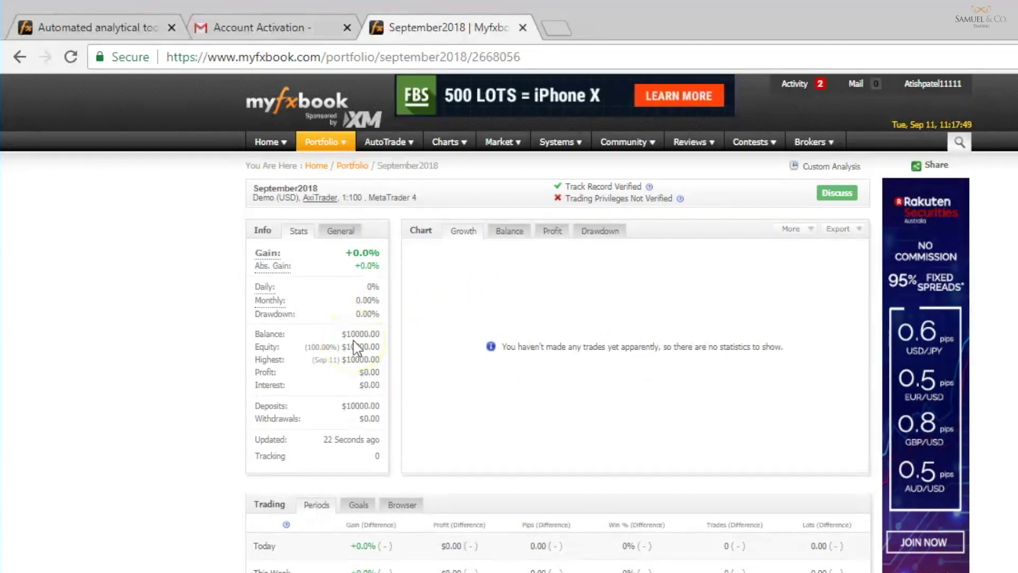
pyautogui.click(357, 274)
pyautogui.moveTo(338, 151)
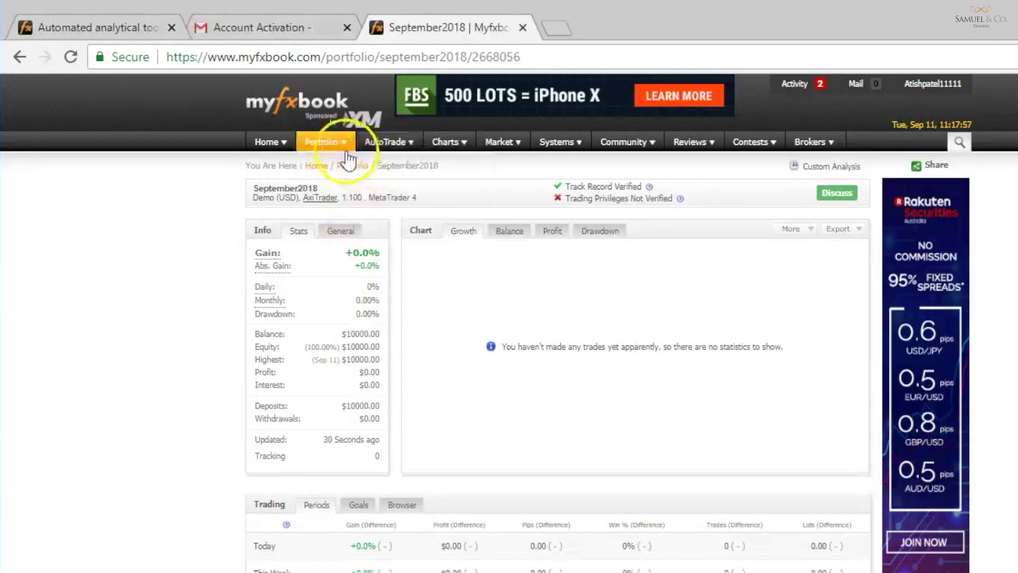
pyautogui.click(341, 166)
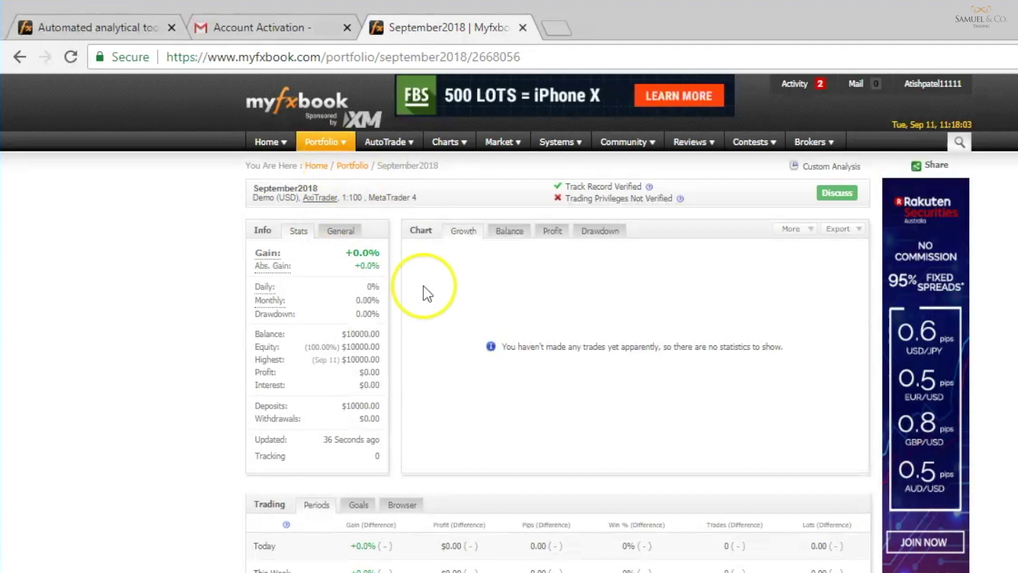
# View the Summary and Hourly statistics, then the History (1) tab listing the 10000.00 deposit.
pyautogui.scroll(-4, 469, 350)
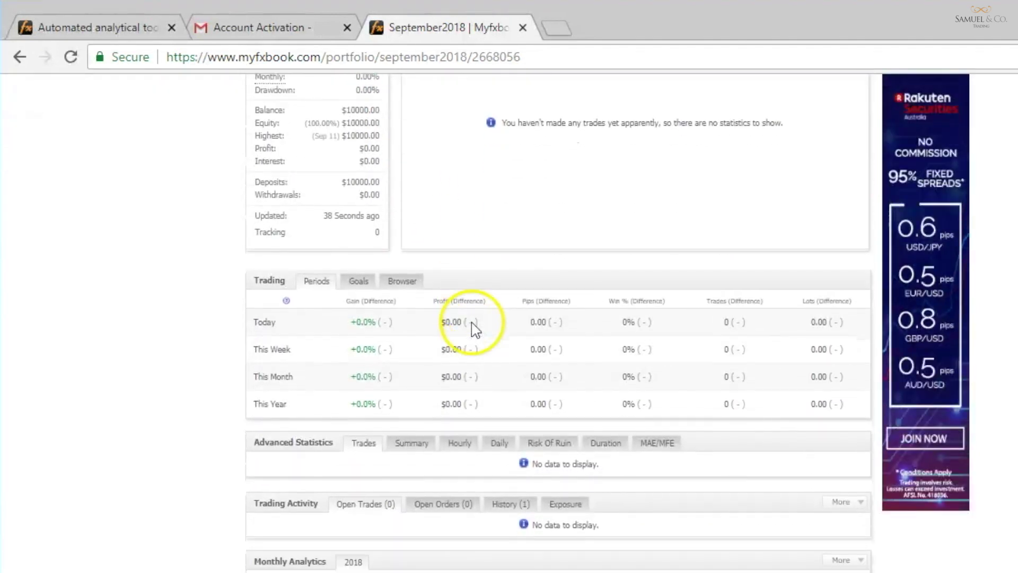
pyautogui.click(417, 449)
pyautogui.click(448, 445)
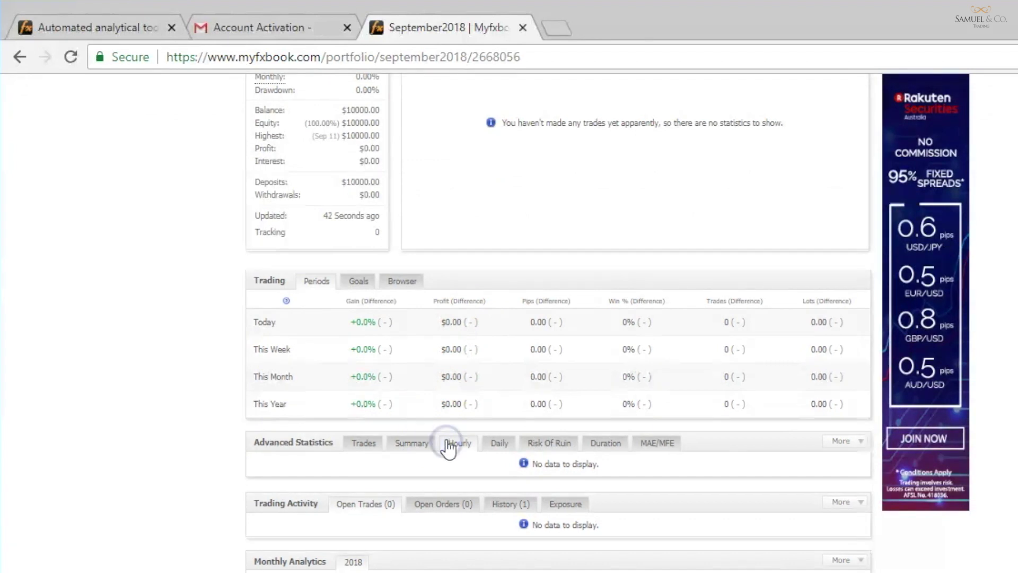
pyautogui.scroll(-2, 449, 446)
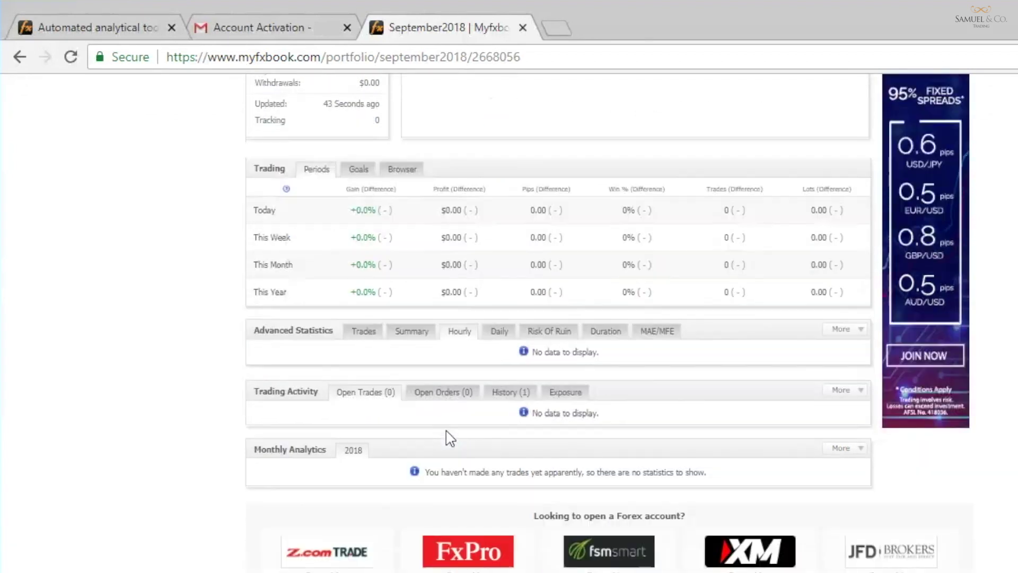
pyautogui.click(507, 398)
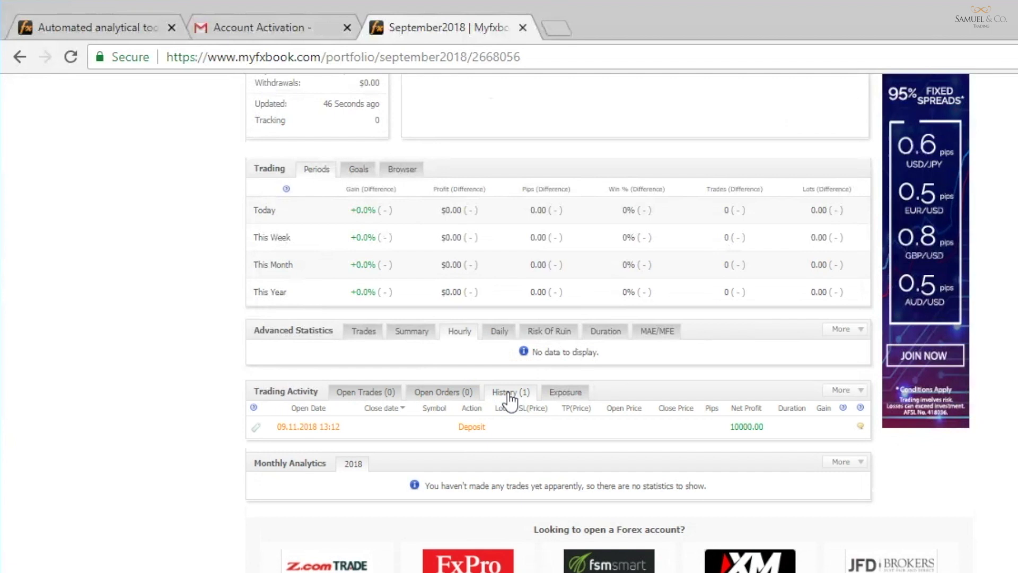